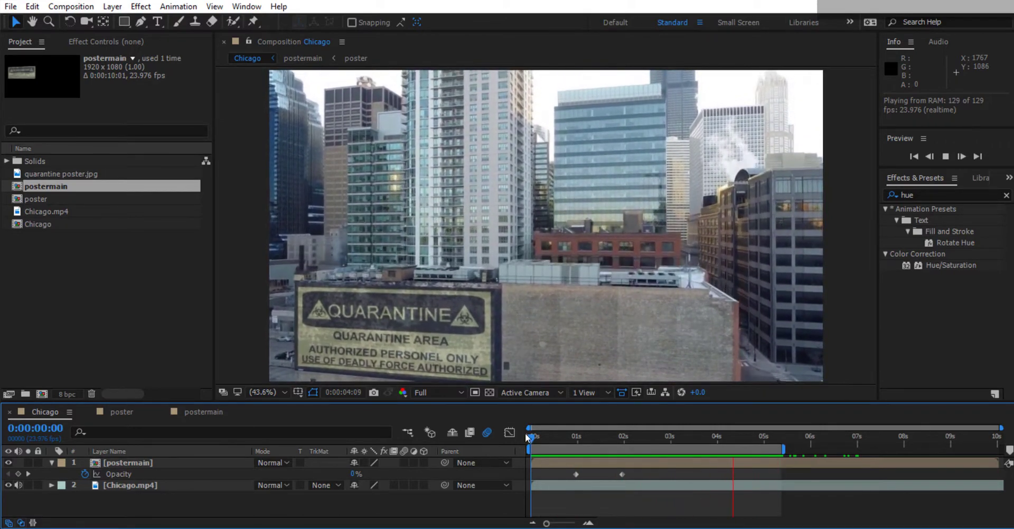
Step: Stop the preview of the finished quarantine-poster composite and start a new empty project
click(531, 436)
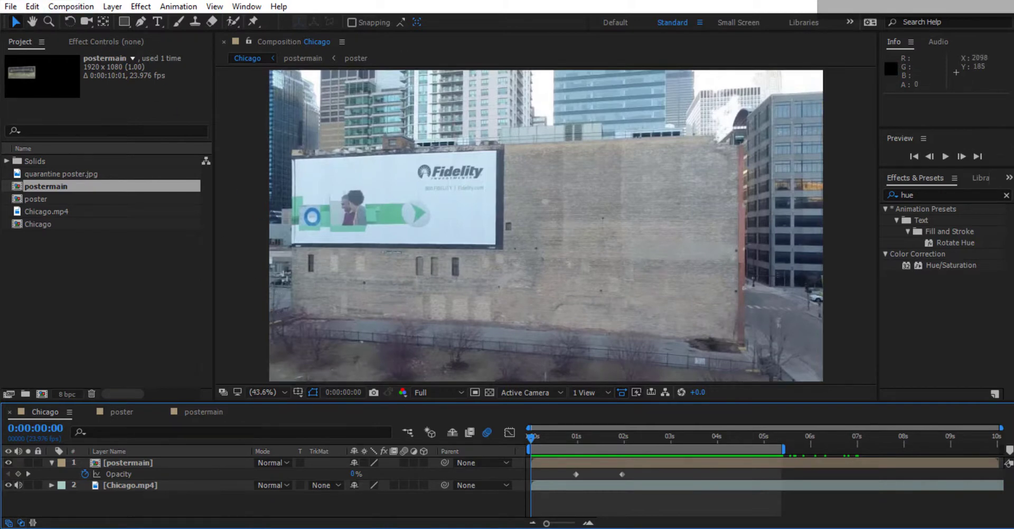
key(ctrl+alt+n)
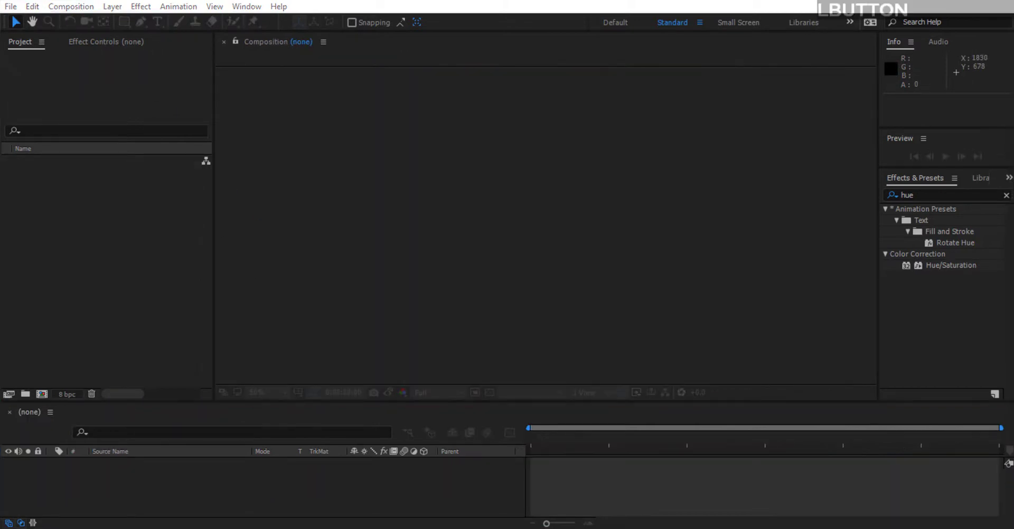
Step: Import Chicago.mp4 and quarantine poster.jpg, then build a composition from Chicago.mp4
drag(191, 158, 64, 149)
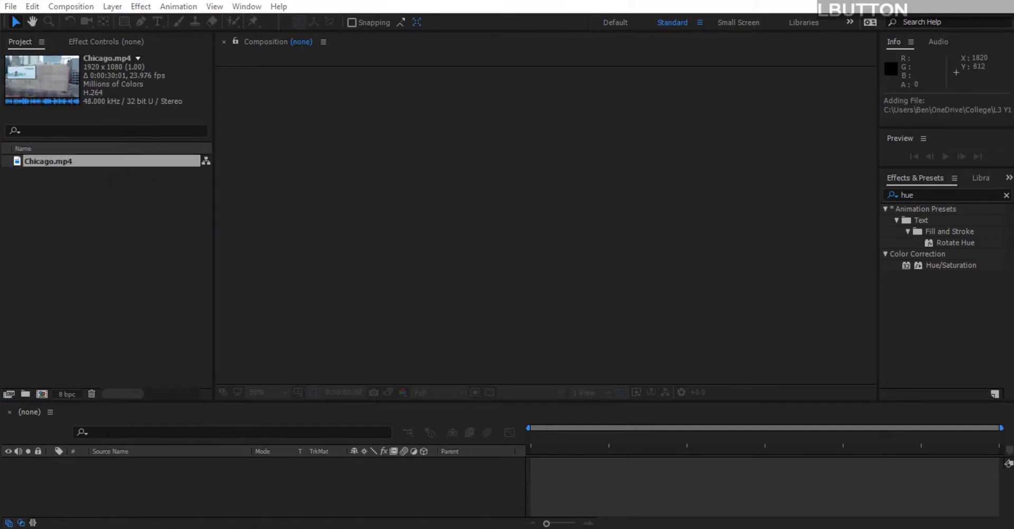
drag(290, 275, 79, 208)
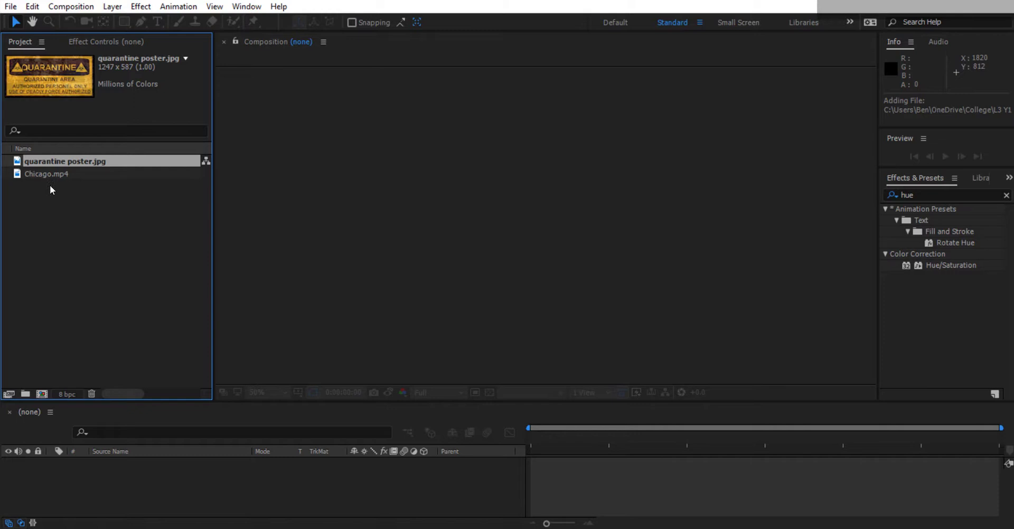
click(52, 174)
drag(58, 174, 97, 477)
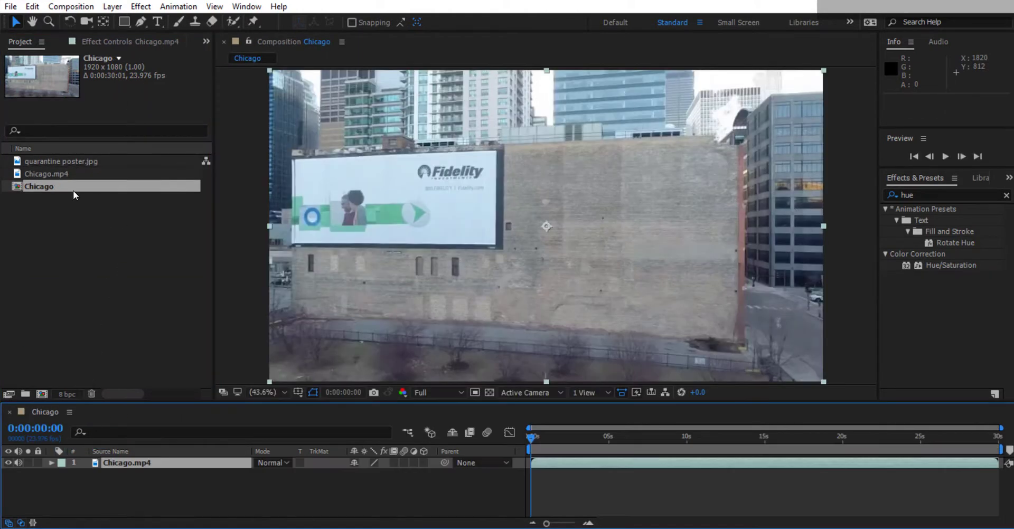
Step: Open Interpret Footage > Main for Chicago.mp4 and accept it unchanged
right_click(41, 174)
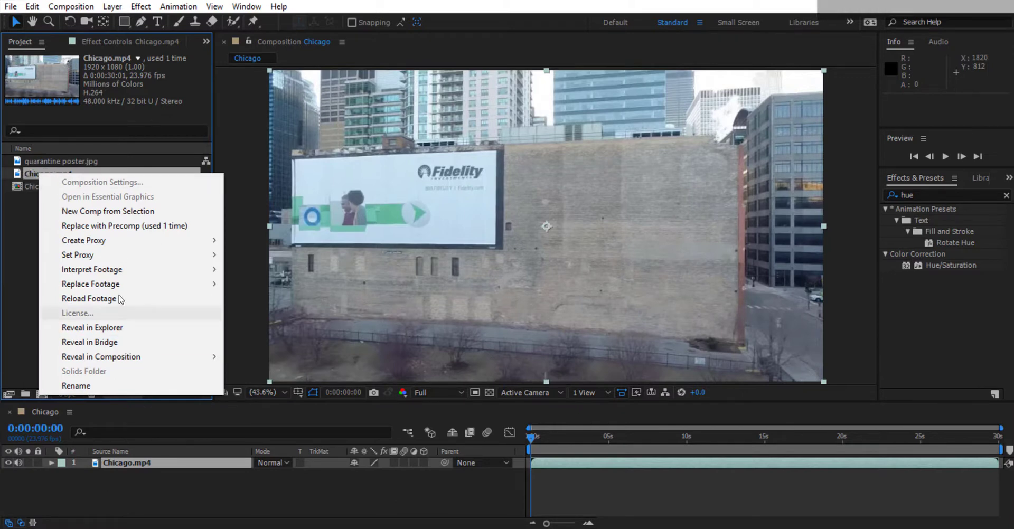
mouse_move(122, 275)
click(241, 270)
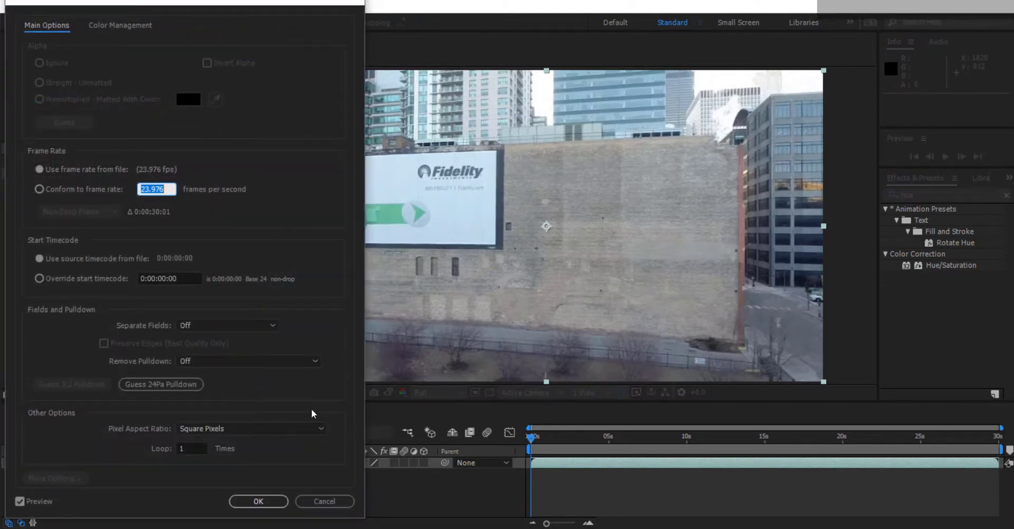
click(258, 500)
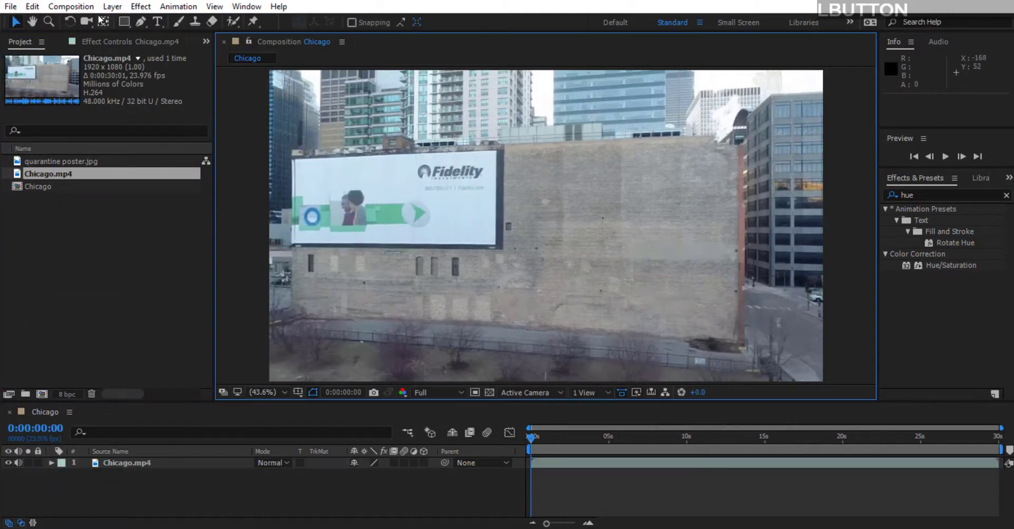
Step: Set the Chicago composition duration to 0:00:10:01 in Composition Settings
click(70, 6)
click(120, 41)
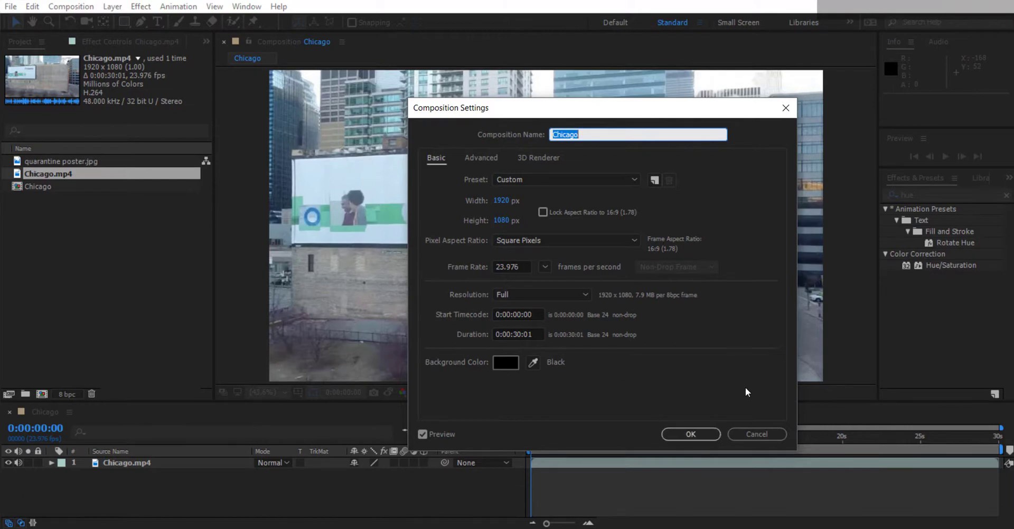
click(516, 266)
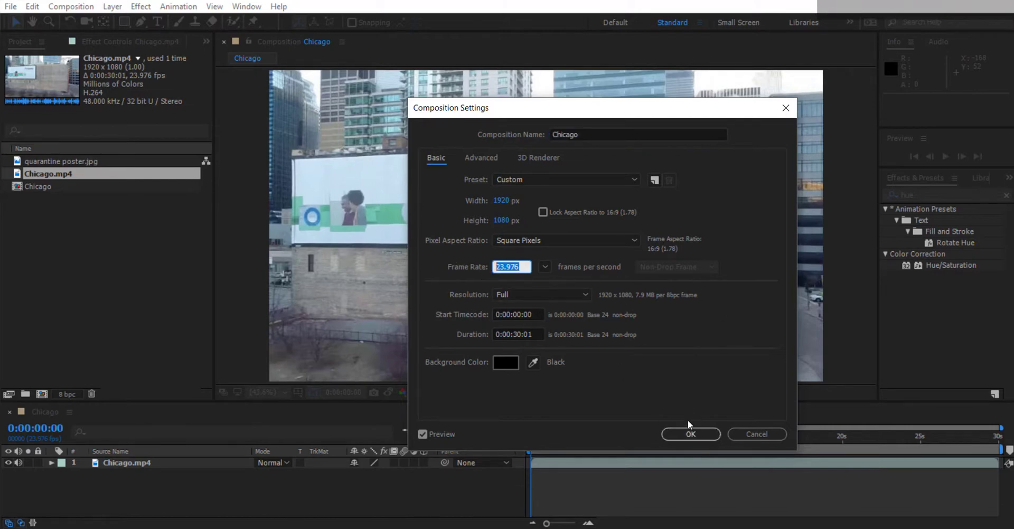
click(689, 432)
click(516, 334)
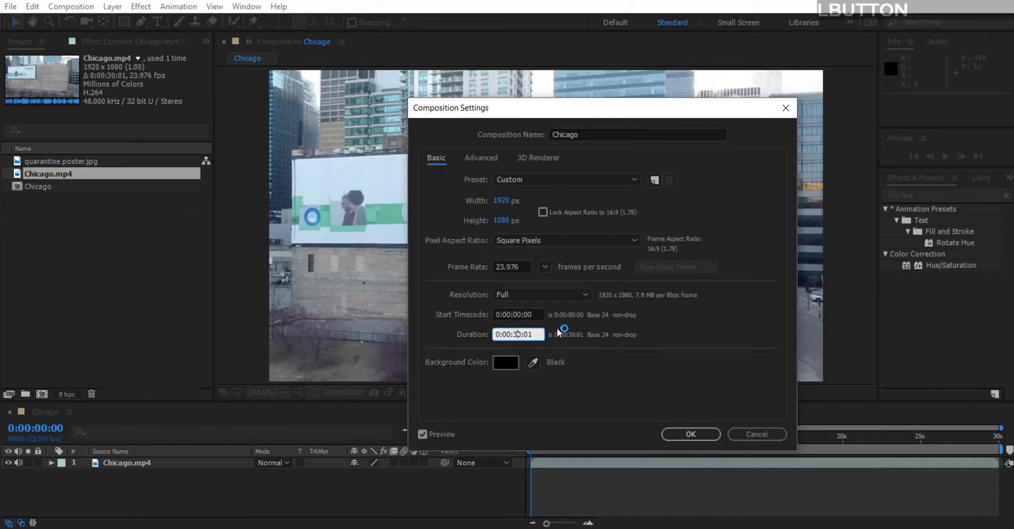
key(Delete)
key(BackSpace)
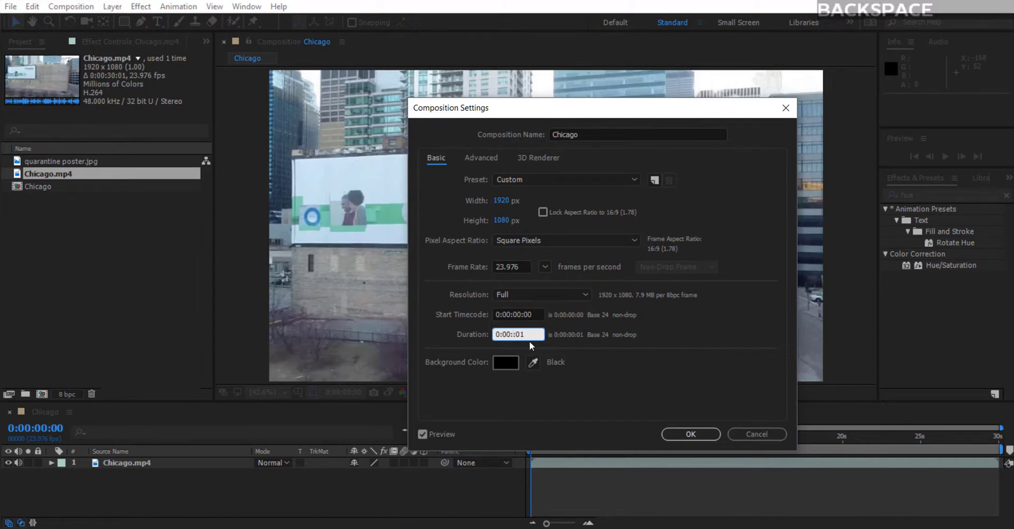
text(10)
click(654, 376)
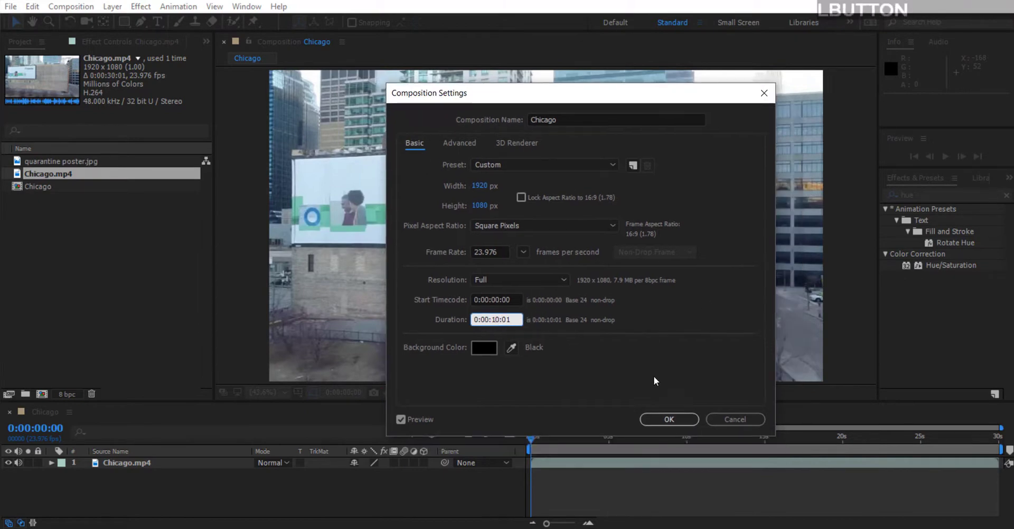
click(691, 434)
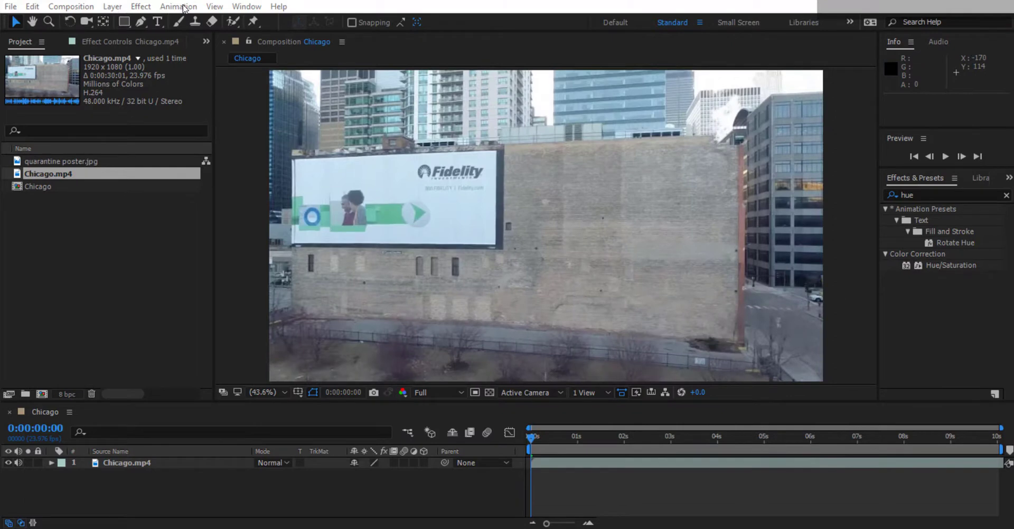
Step: Send the Chicago.mp4 layer to Mocha AE with Animation > Track in mocha AE
click(143, 462)
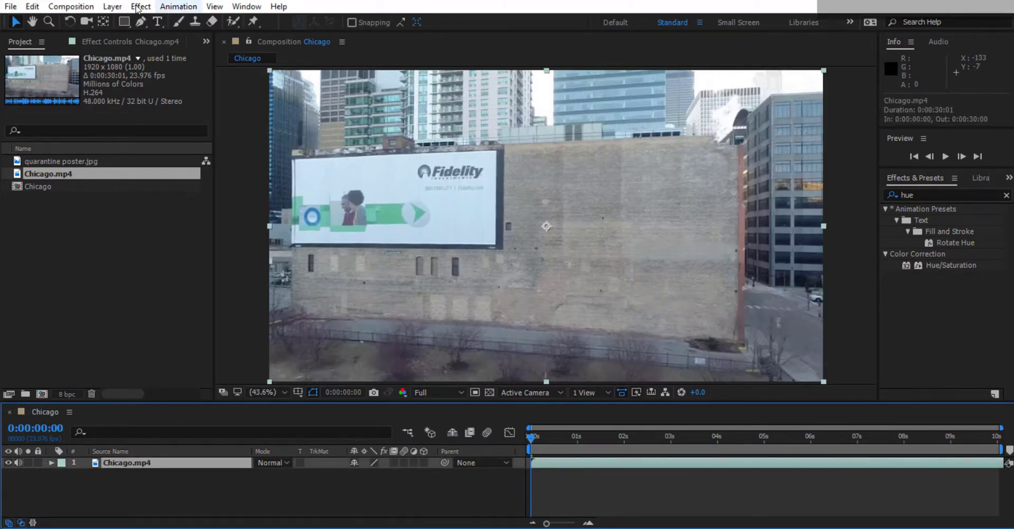
click(170, 9)
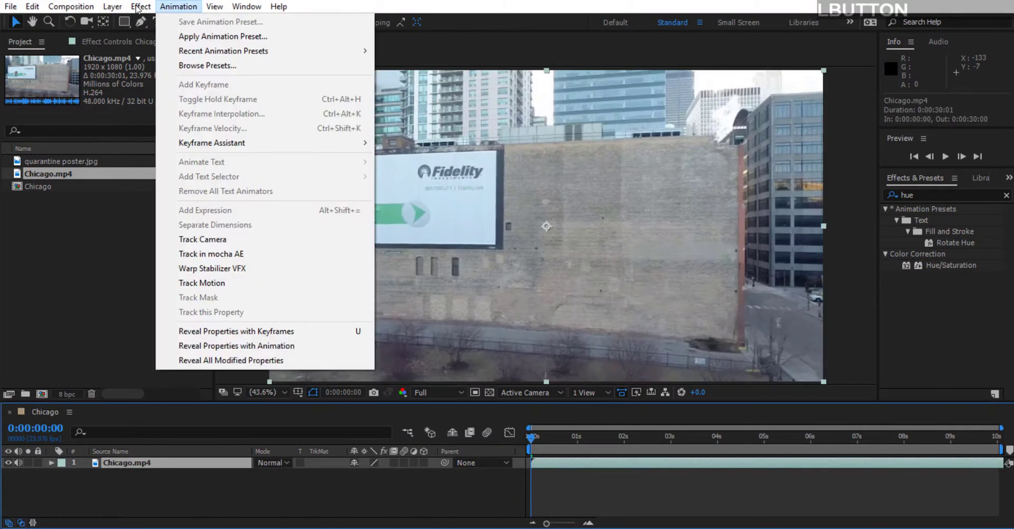
click(272, 259)
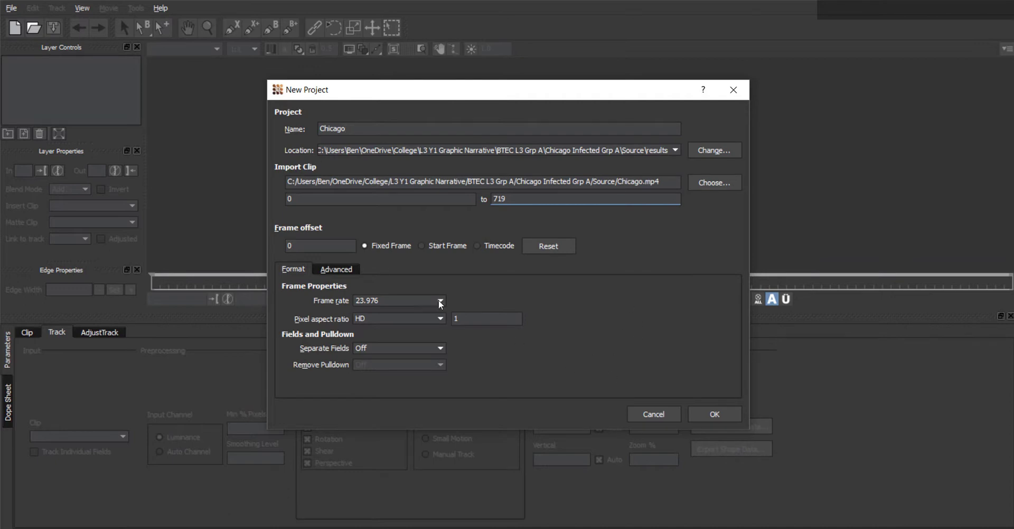
Step: Accept the New Project settings (Chicago, 23.976 fps, frames 0–719) to create the Mocha project
drag(376, 90, 391, 101)
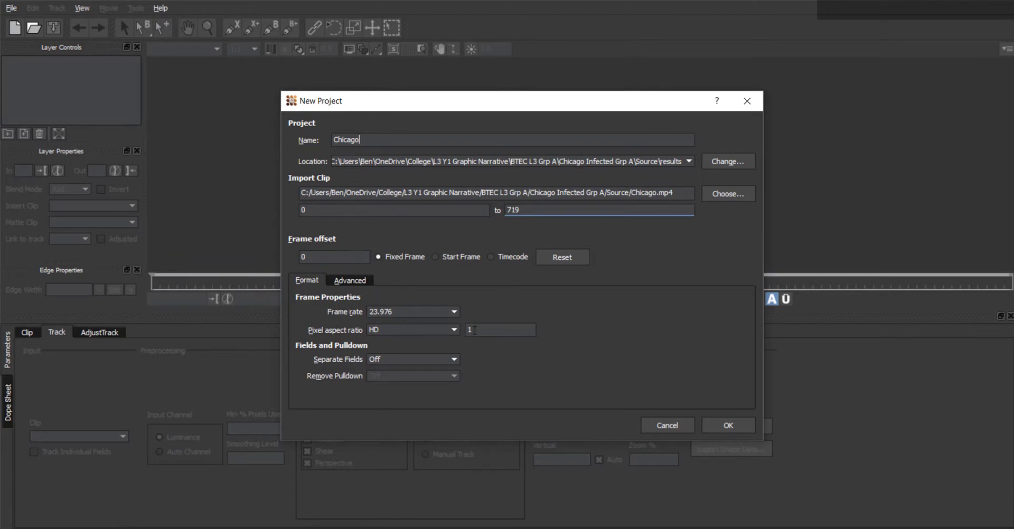
click(717, 426)
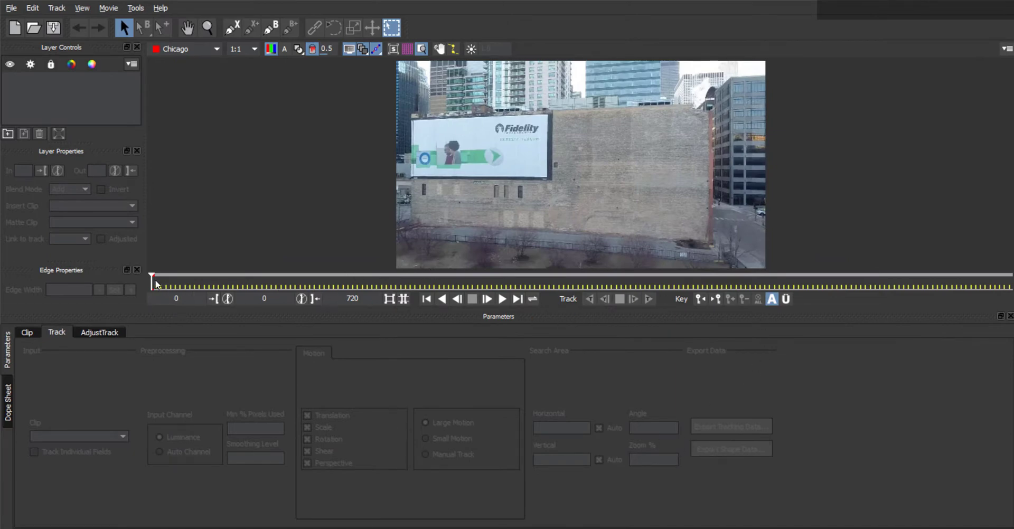
Step: Scrub the clip, then set the working range's end frame to 110
drag(153, 279, 468, 276)
drag(729, 274, 793, 276)
drag(156, 278, 284, 284)
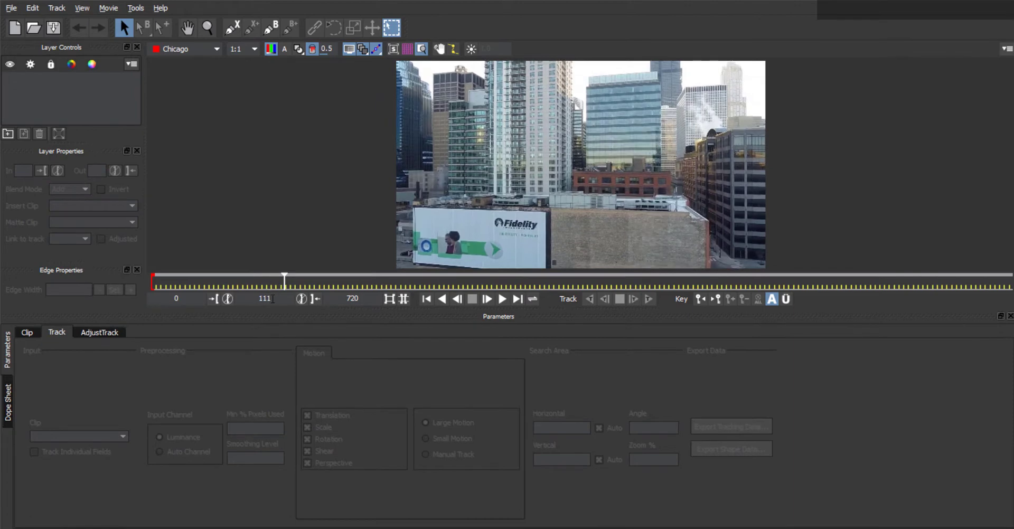
click(327, 299)
key(Delete)
text(110)
key(Return)
Step: Zoom and pan the viewer in close on the Fidelity billboard
key(z)
drag(424, 111, 436, 130)
key(x)
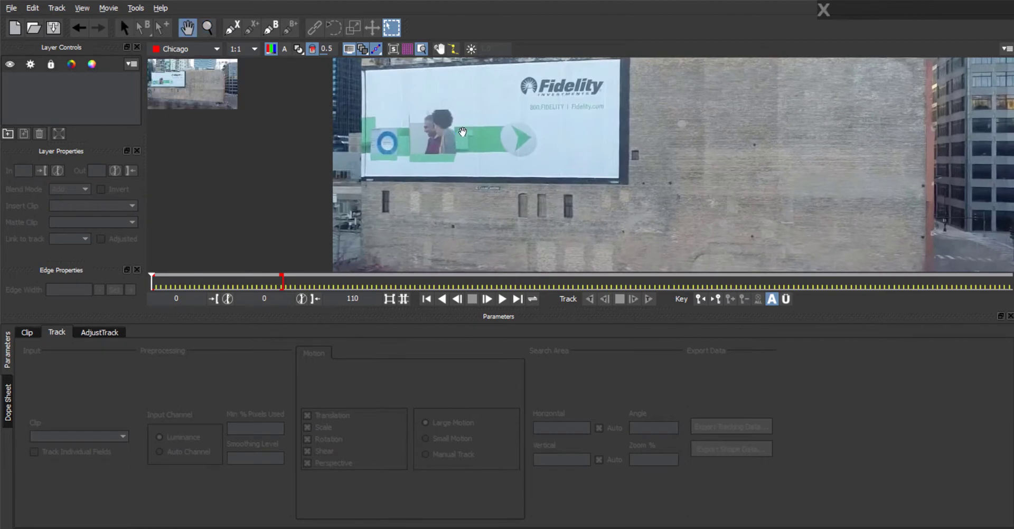
drag(363, 74, 354, 113)
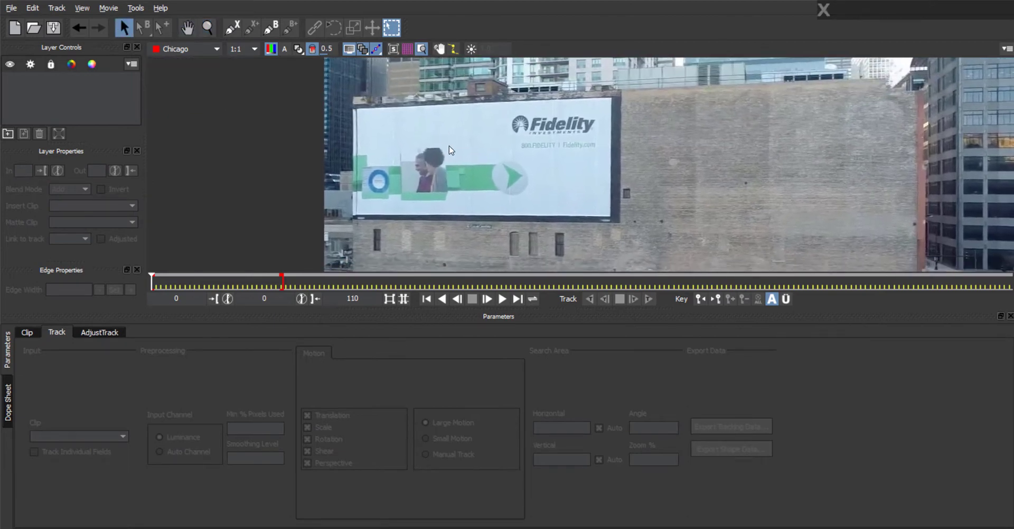
key(z)
drag(448, 140, 428, 122)
key(s)
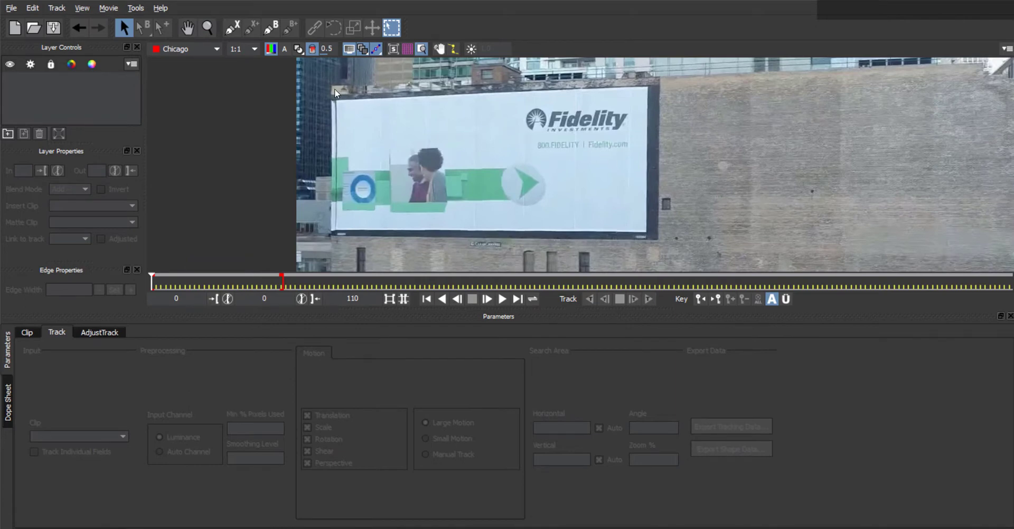
Step: Draw an X-spline through the billboard's four corners and close the shape
click(231, 30)
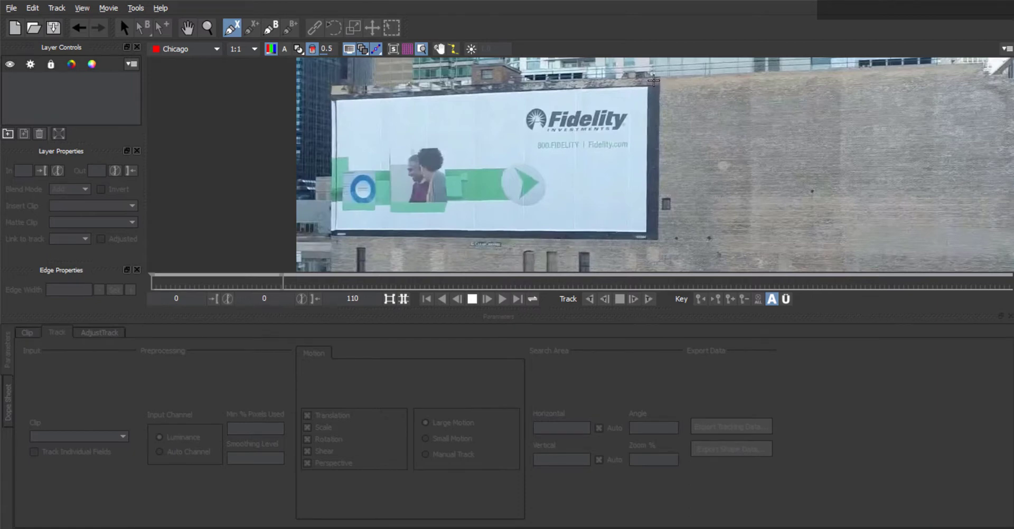
click(653, 81)
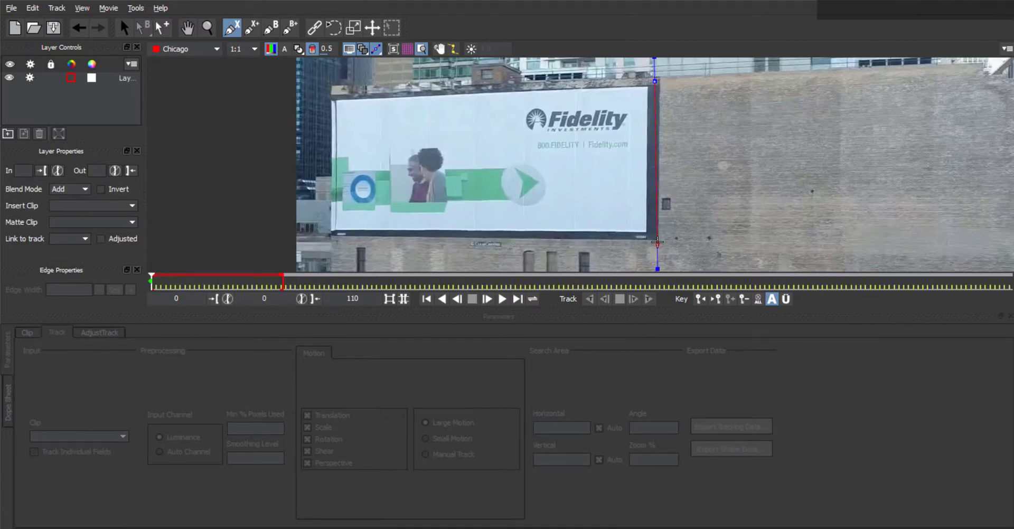
click(656, 266)
click(655, 241)
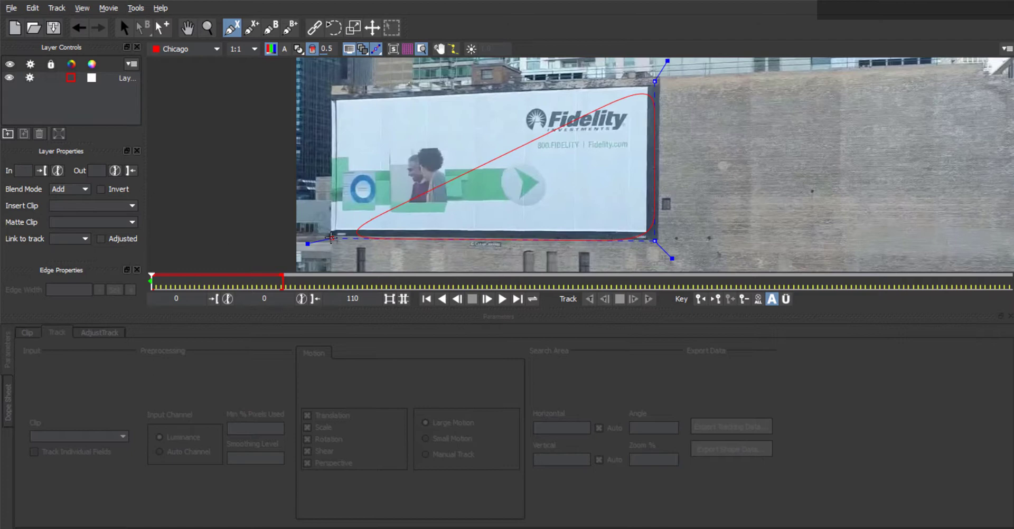
click(331, 237)
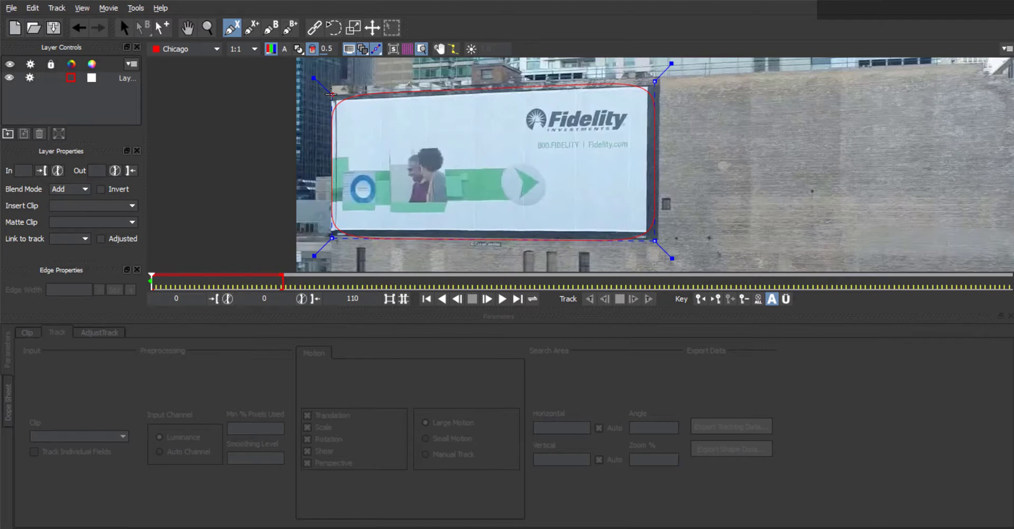
click(330, 94)
right_click(391, 128)
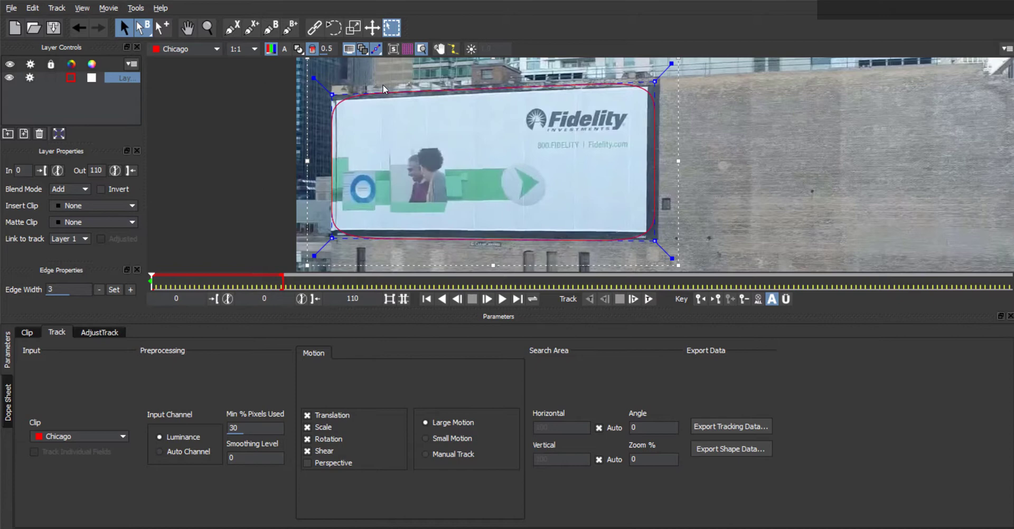
Step: Show the planar surface and drag its four corners onto the billboard's corners
click(397, 50)
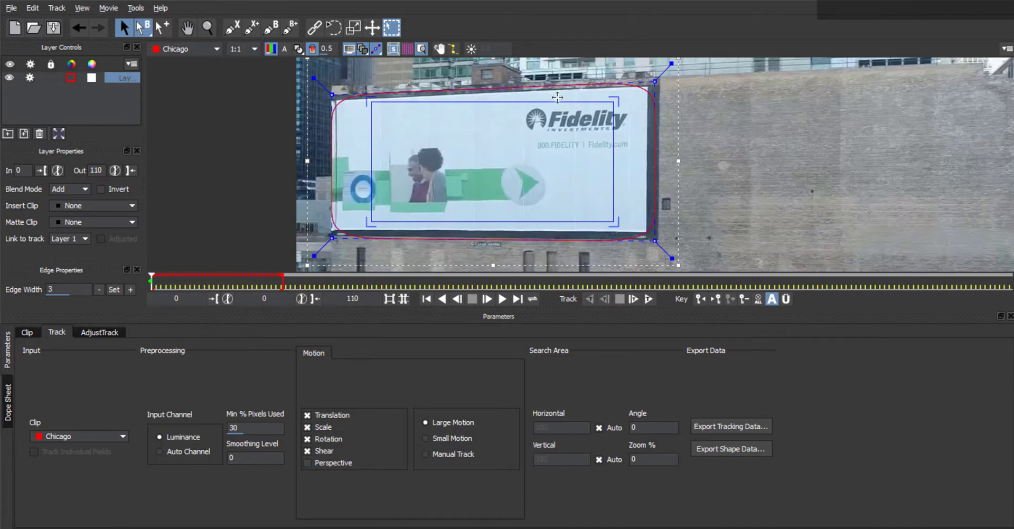
drag(613, 99, 646, 86)
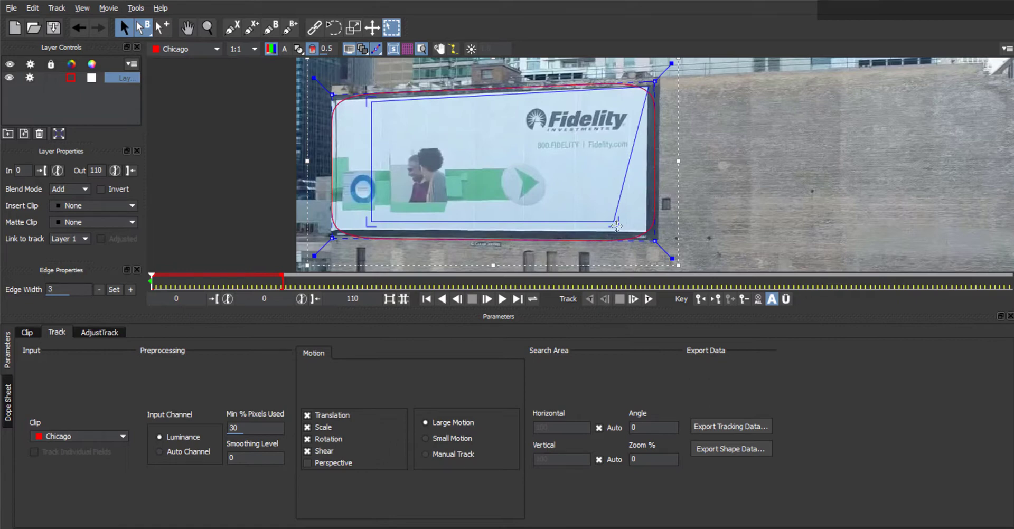
drag(616, 226, 646, 231)
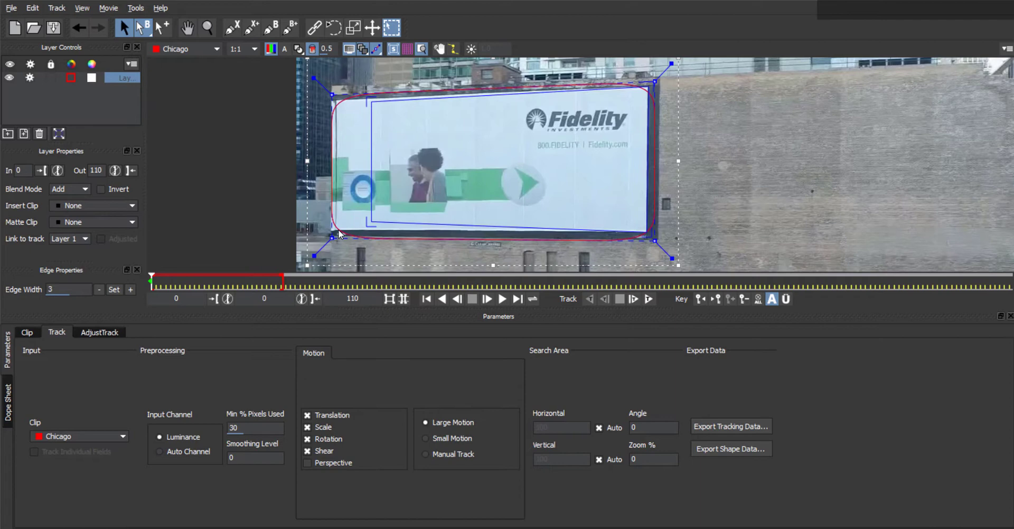
drag(339, 234, 331, 236)
drag(371, 102, 332, 95)
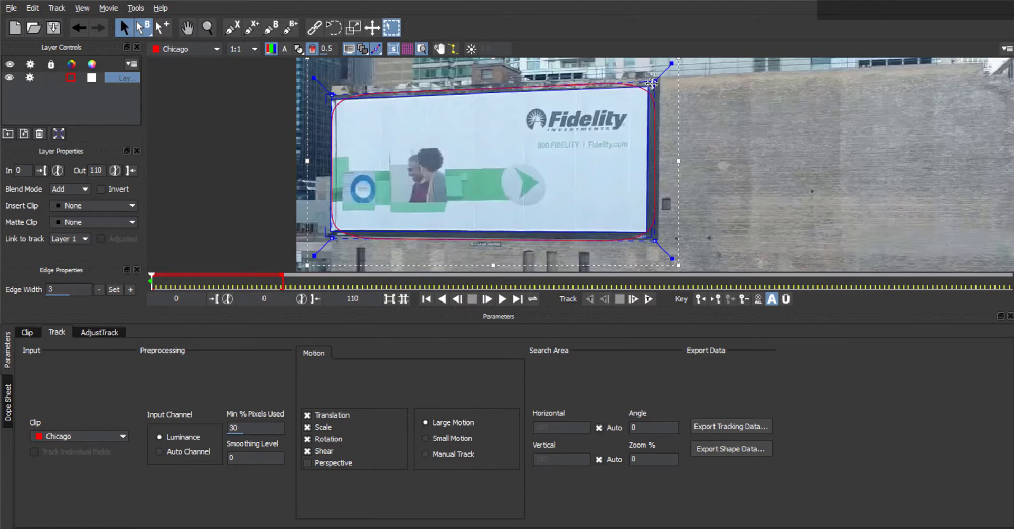
drag(652, 84, 654, 82)
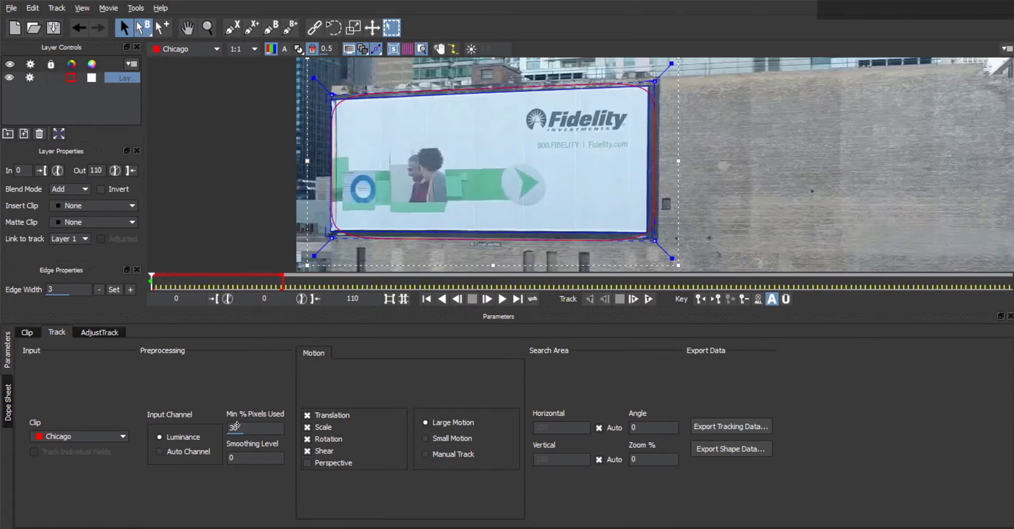
Step: Change Min % Pixels Used from 30 to 100 and enable Perspective tracking
click(234, 428)
key(BackSpace)
text(100)
click(308, 463)
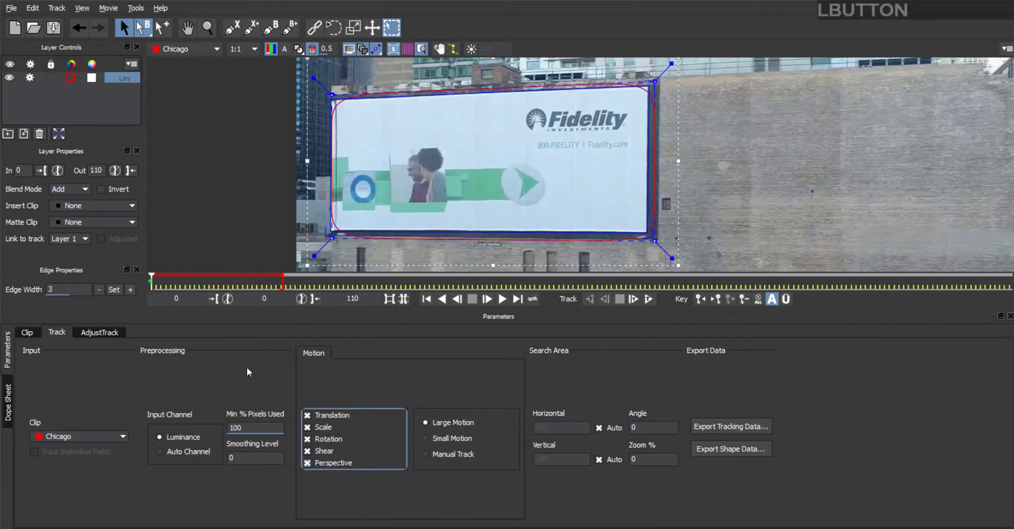
Step: Track the billboard shape forward, stopping once the billboard leaves the frame
click(649, 298)
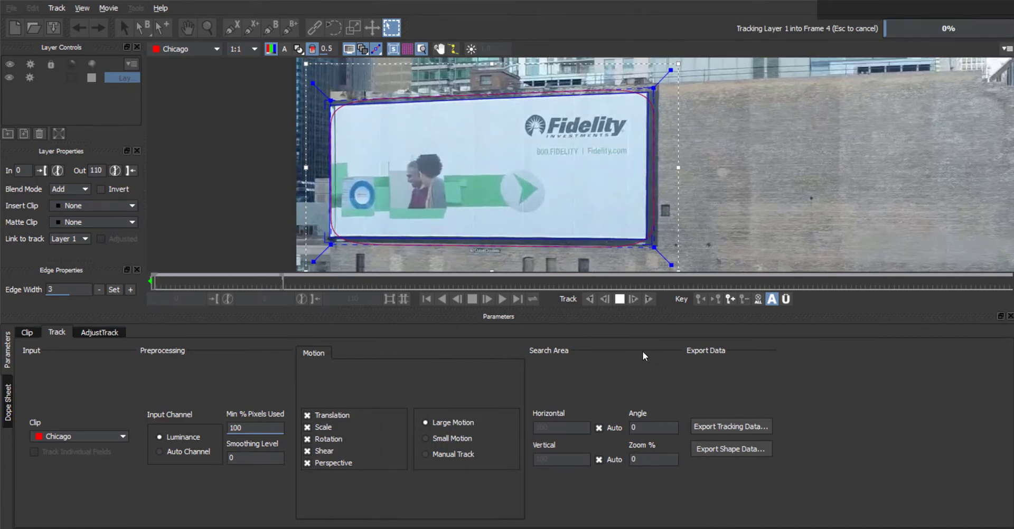
key(Escape)
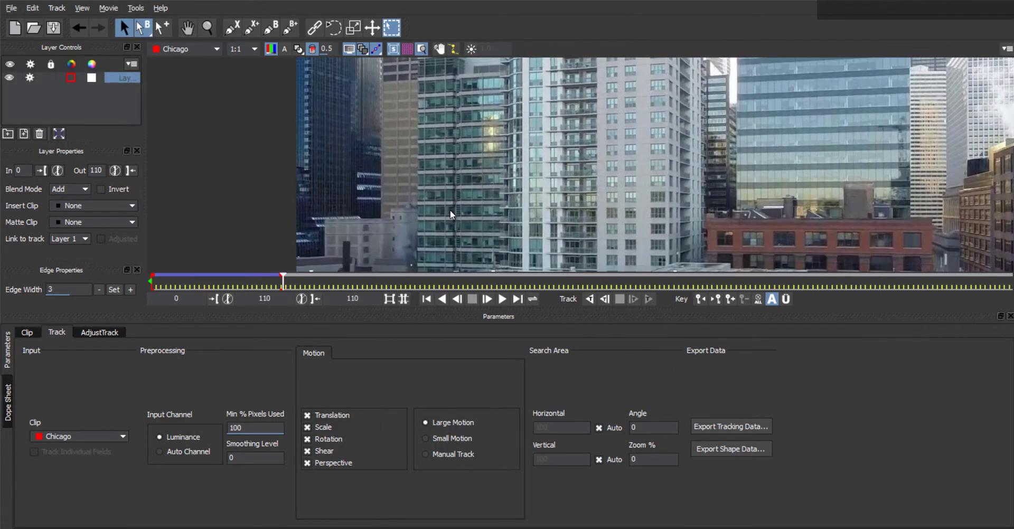
click(527, 94)
key(z)
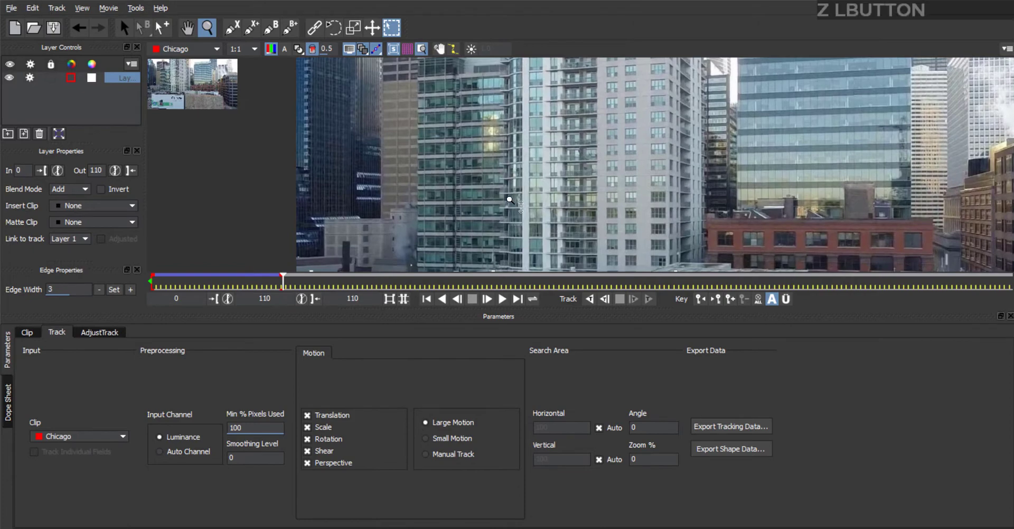
drag(509, 200, 630, 188)
Step: Reframe the view on the billboard, return to frame 0 and play back the track
key(x)
key(z)
key(x)
drag(584, 227, 629, 200)
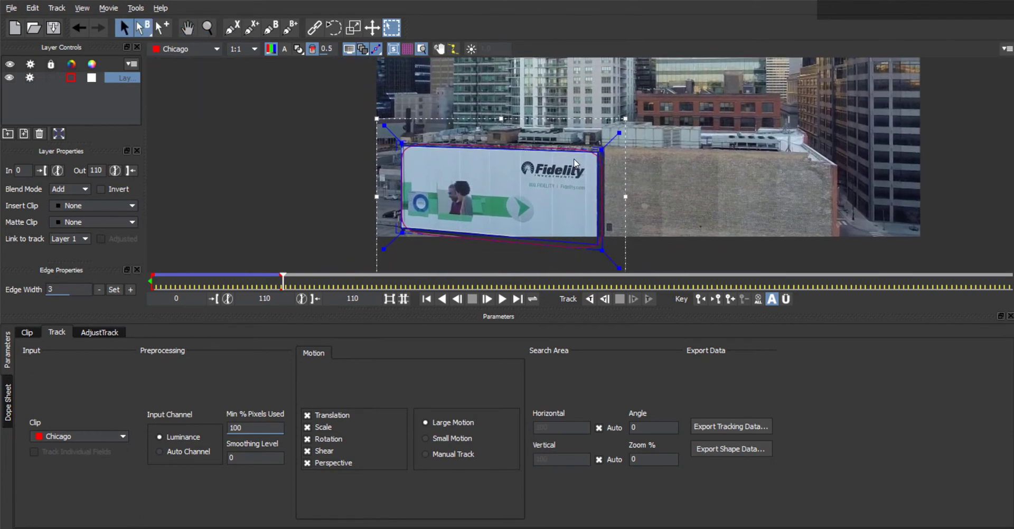
key(x)
drag(575, 163, 567, 242)
key(z)
drag(533, 150, 433, 164)
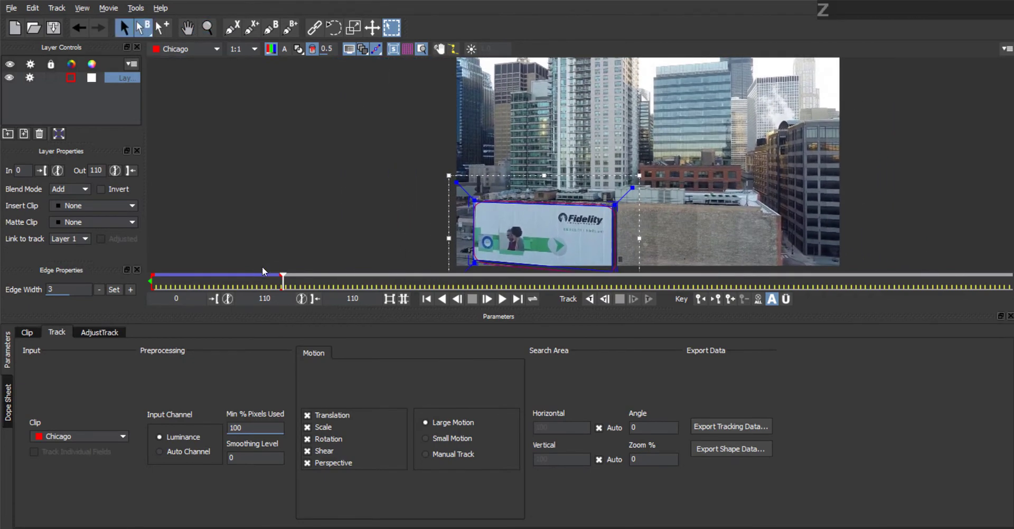
drag(283, 276, 143, 281)
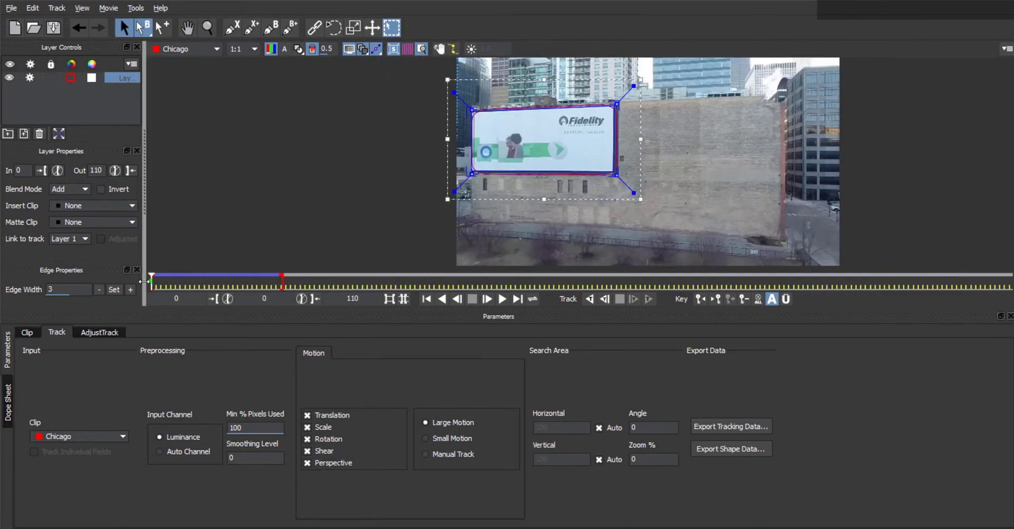
key(space)
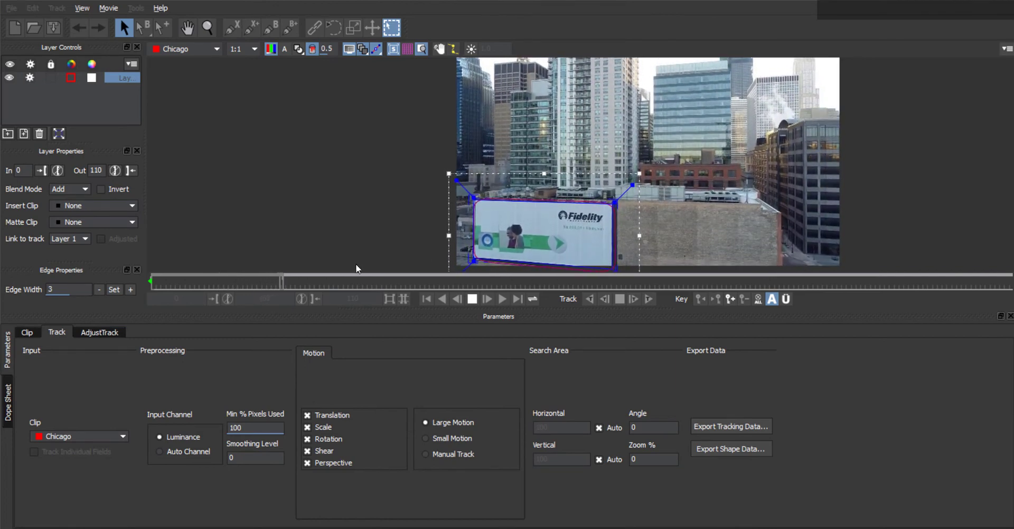
Step: Insert the Grid8x8 checkerboard on the tracked billboard and play to frame 67 to verify it sticks
click(471, 299)
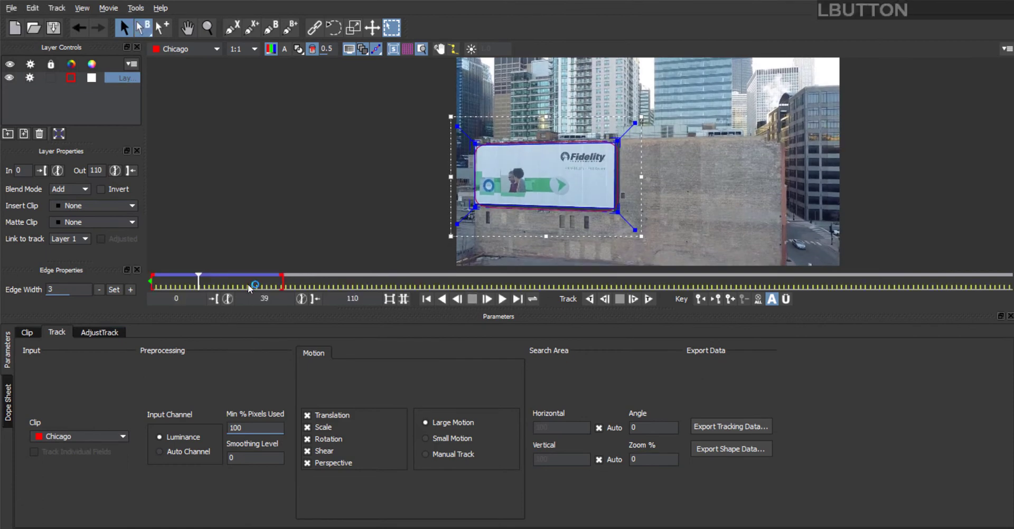
click(61, 207)
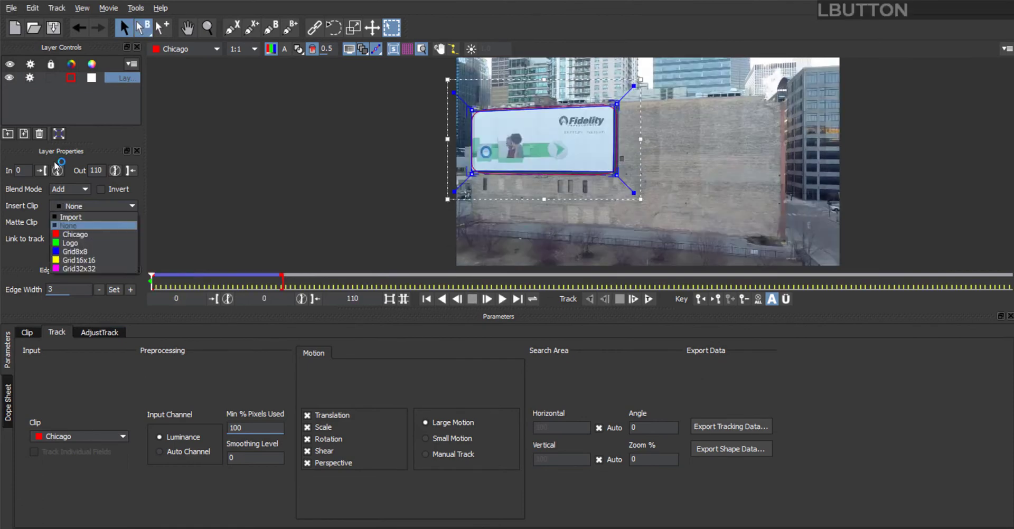
click(73, 252)
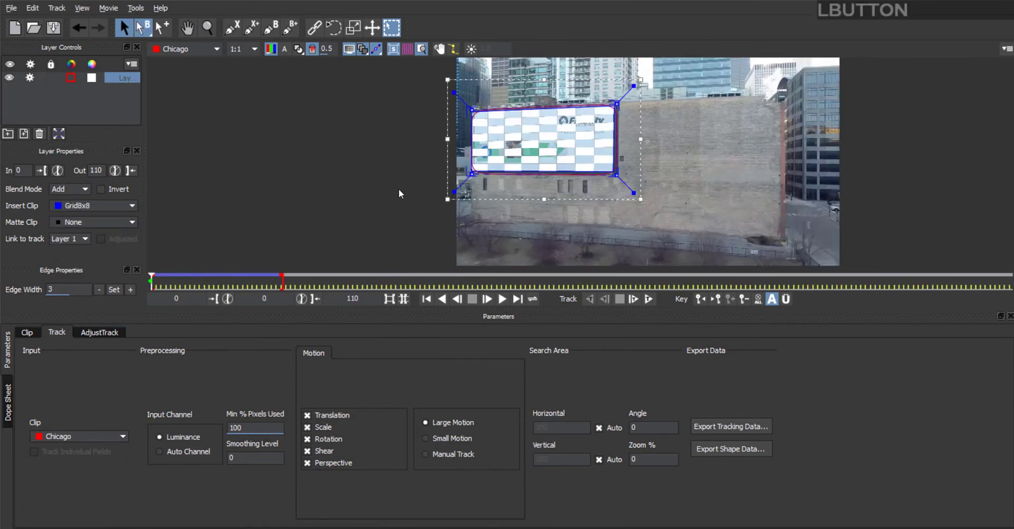
click(501, 300)
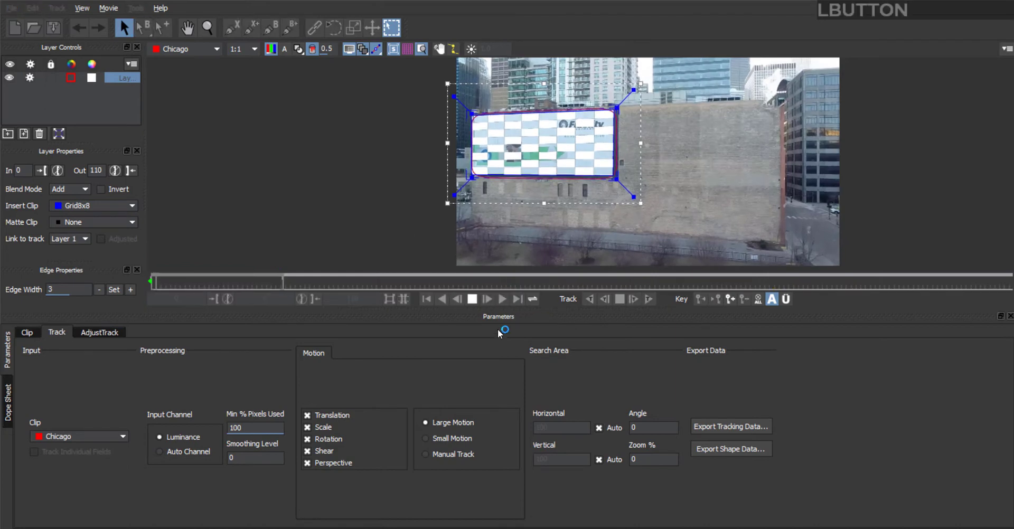
click(472, 299)
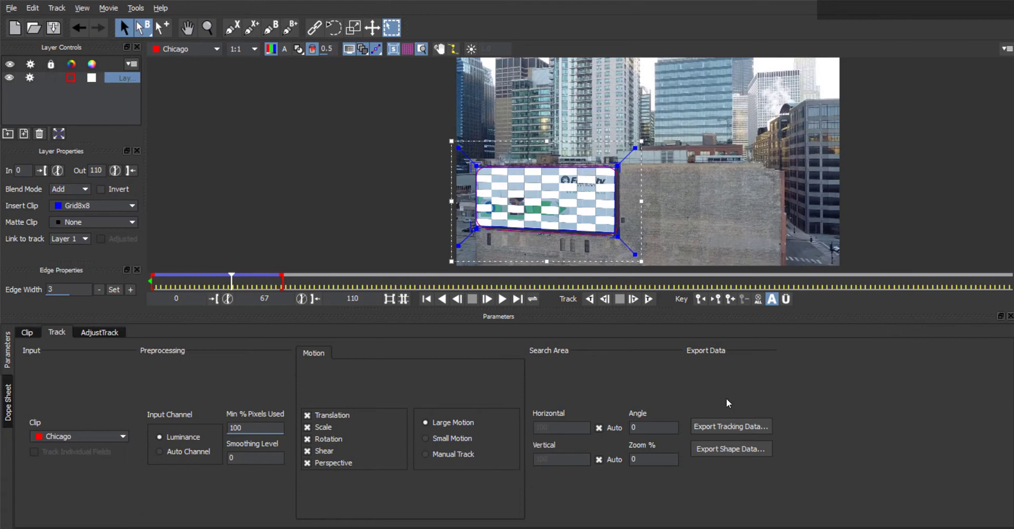
Step: Export the billboard track as After Effects Corner Pin [supports motion blur] data to the clipboard
click(715, 428)
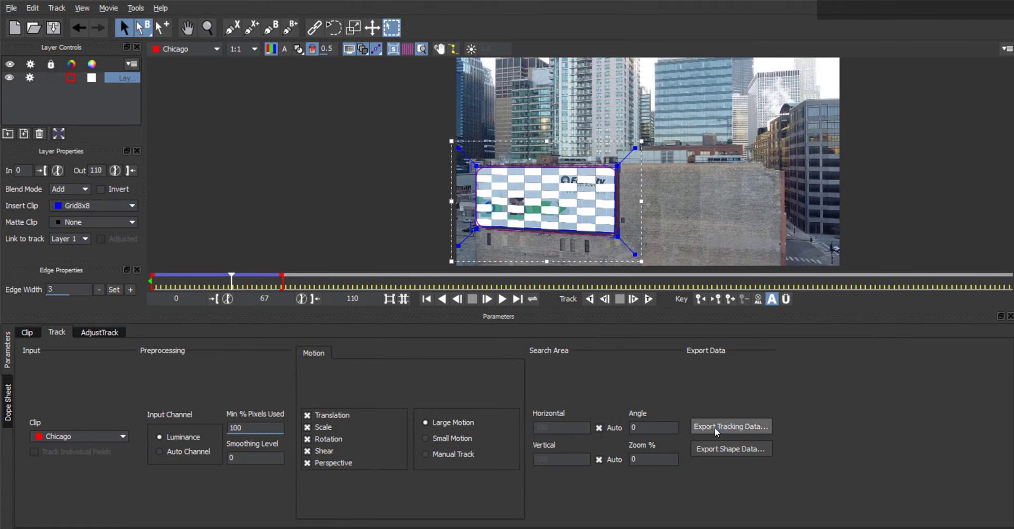
click(718, 426)
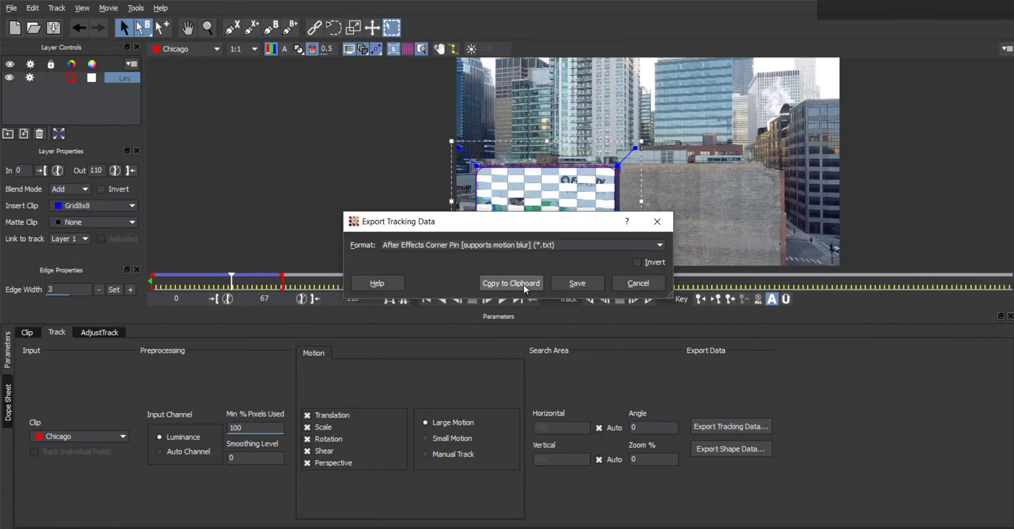
click(499, 243)
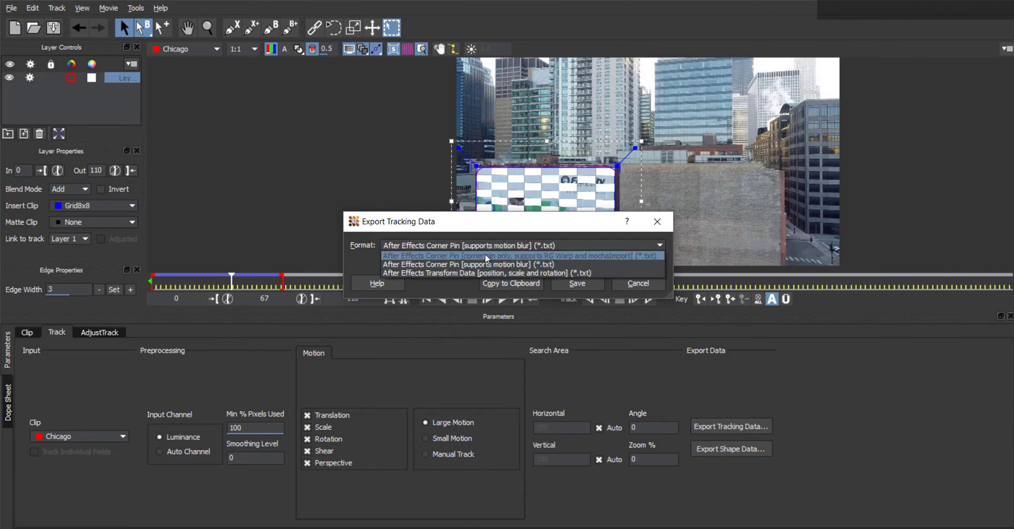
click(434, 264)
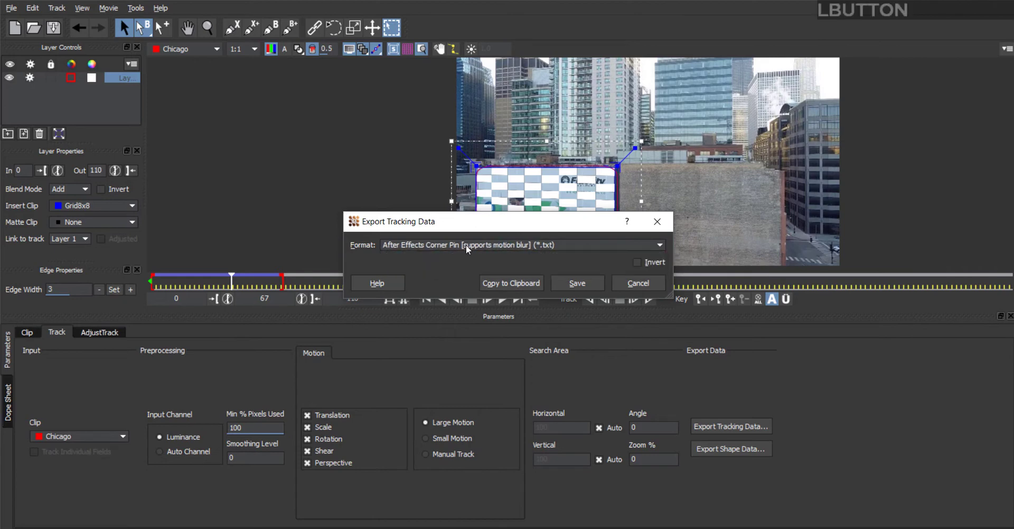
click(525, 284)
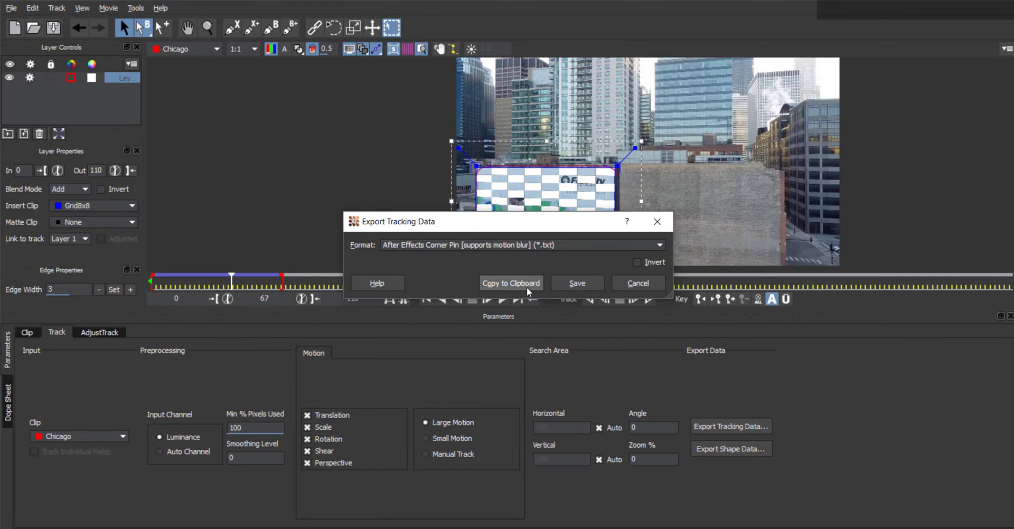
click(525, 283)
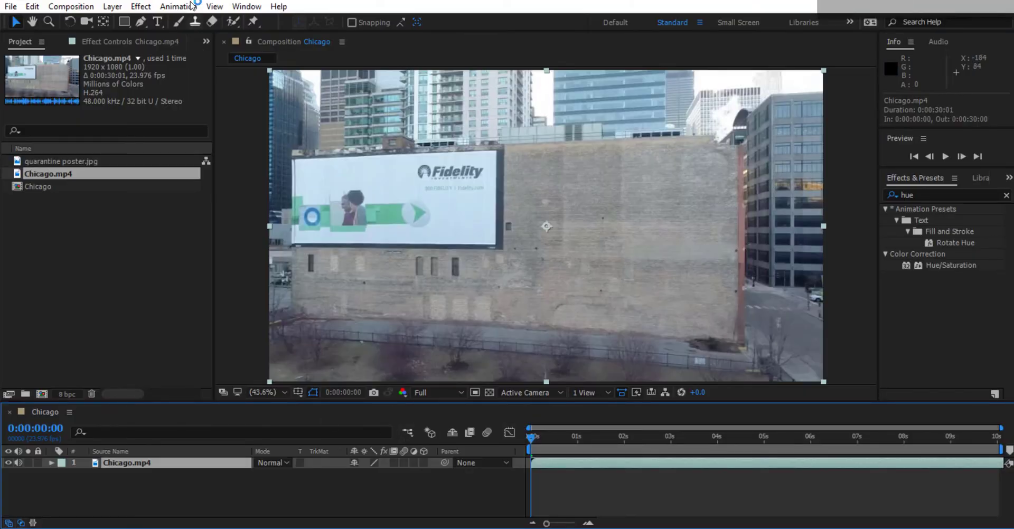
Step: Create a default Dark Gray Solid 1 layer and zoom the viewer out to 25%
click(112, 7)
mouse_move(132, 21)
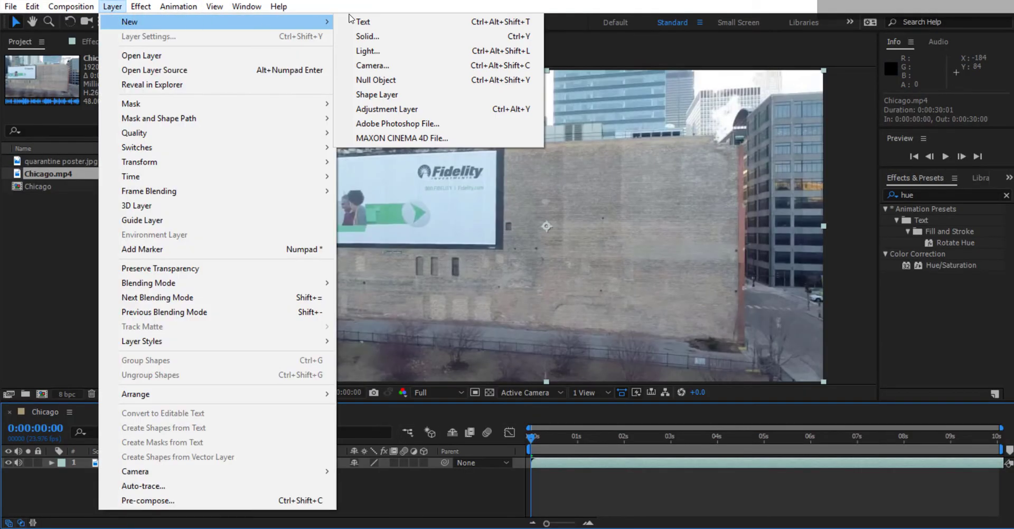
click(432, 34)
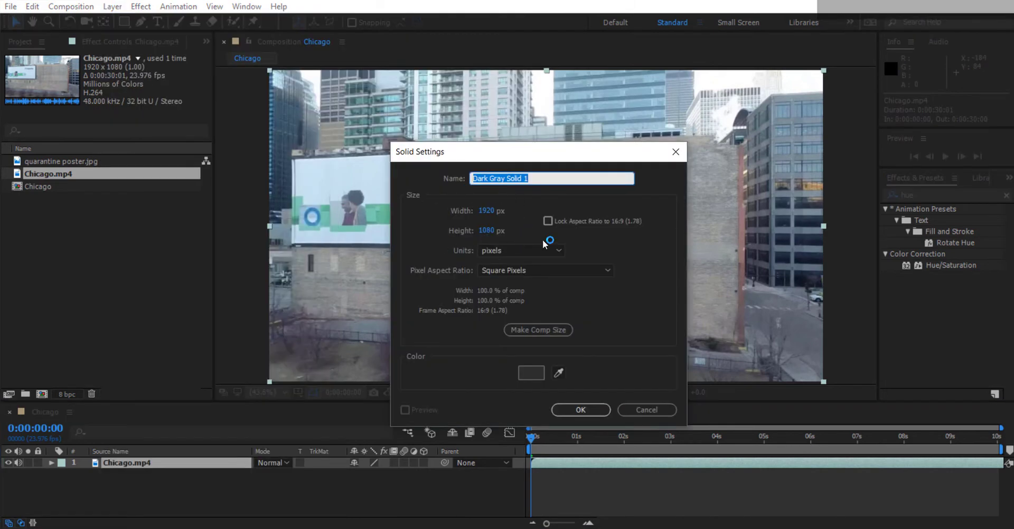
click(590, 413)
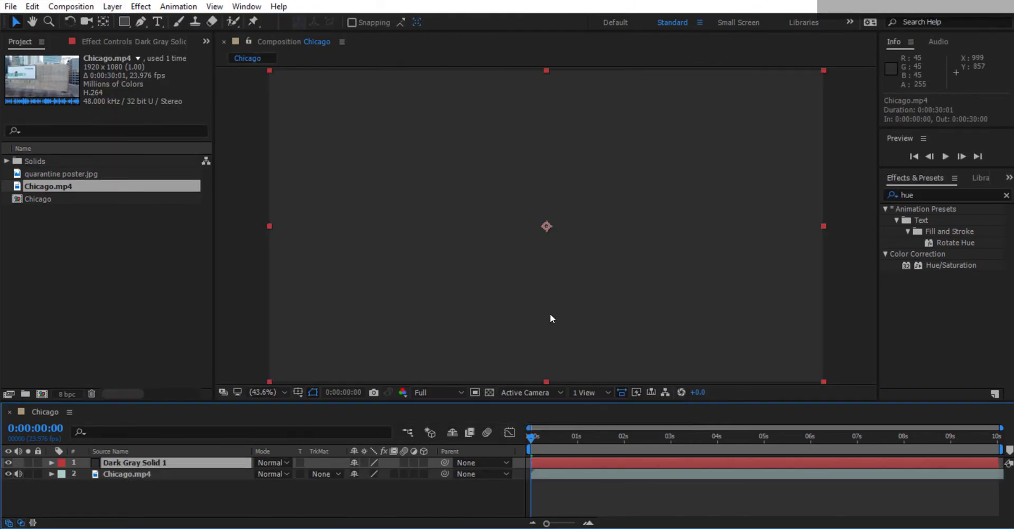
key(comma)
key(comma)
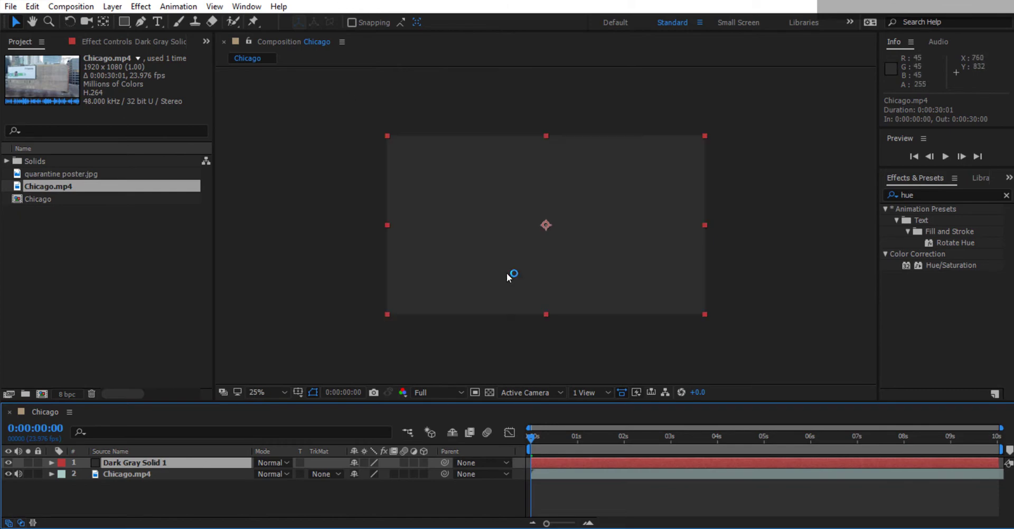
click(531, 436)
Step: Pre-compose Dark Gray Solid 1 into a new composition named 'poster'
click(192, 468)
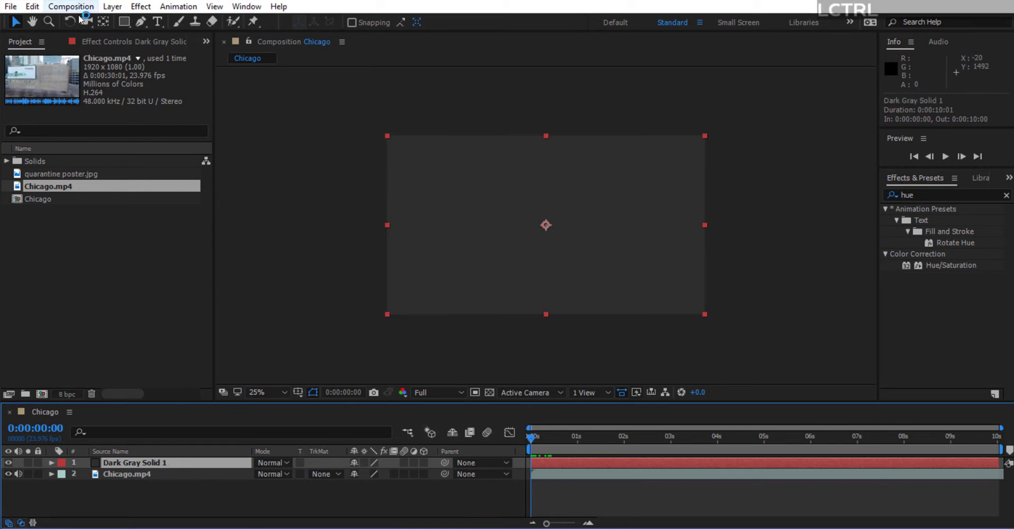
click(114, 8)
click(264, 501)
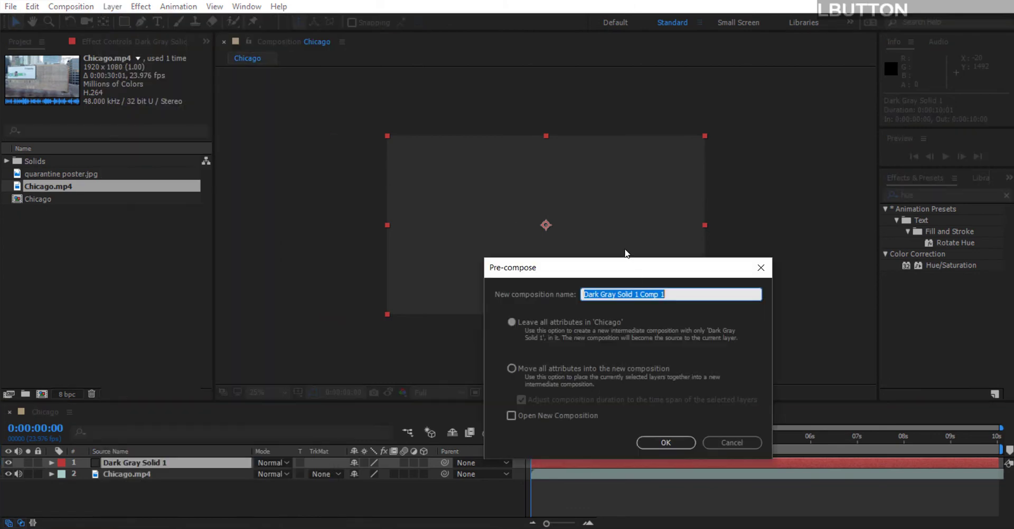
text(pos)
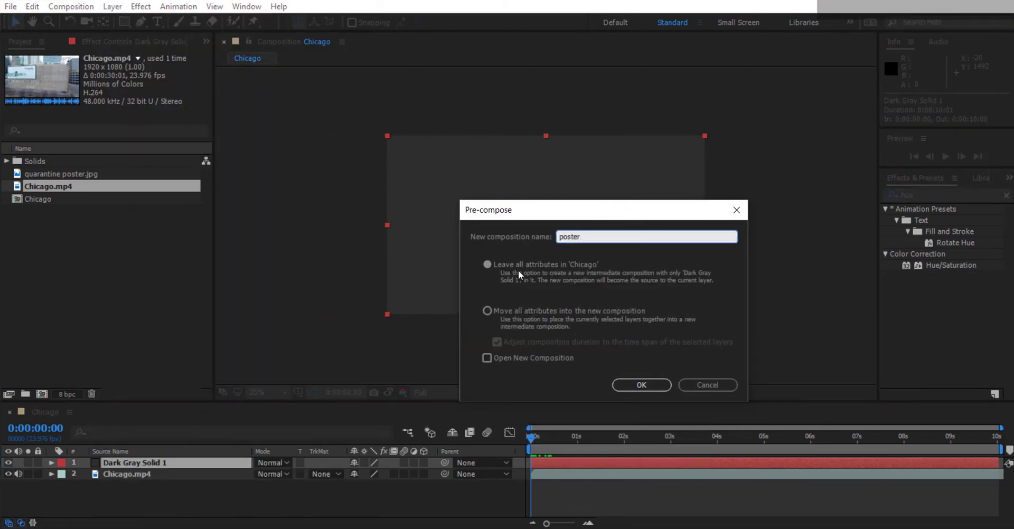
text(ter)
click(641, 385)
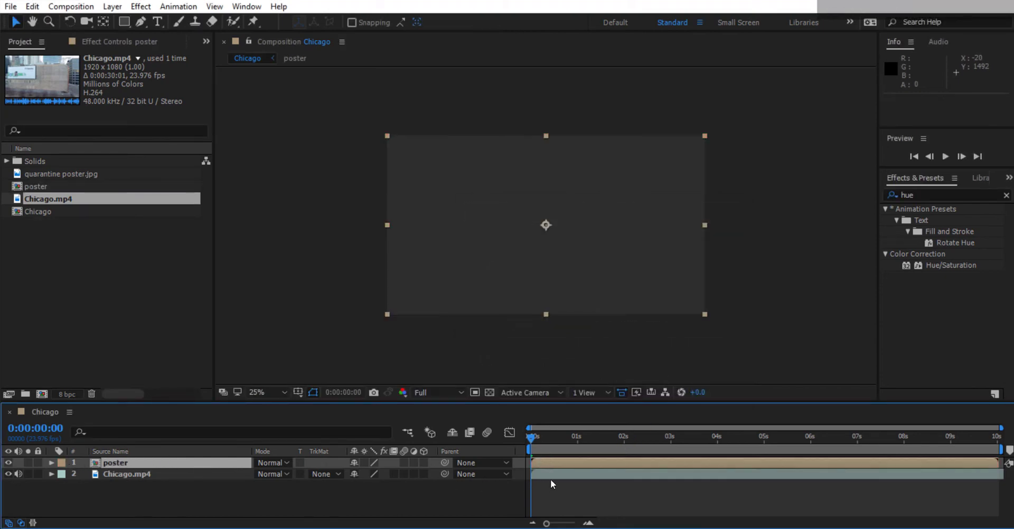
Step: Add quarantine poster.jpg into the poster comp above the solid and fit it to the comp
double_click(121, 463)
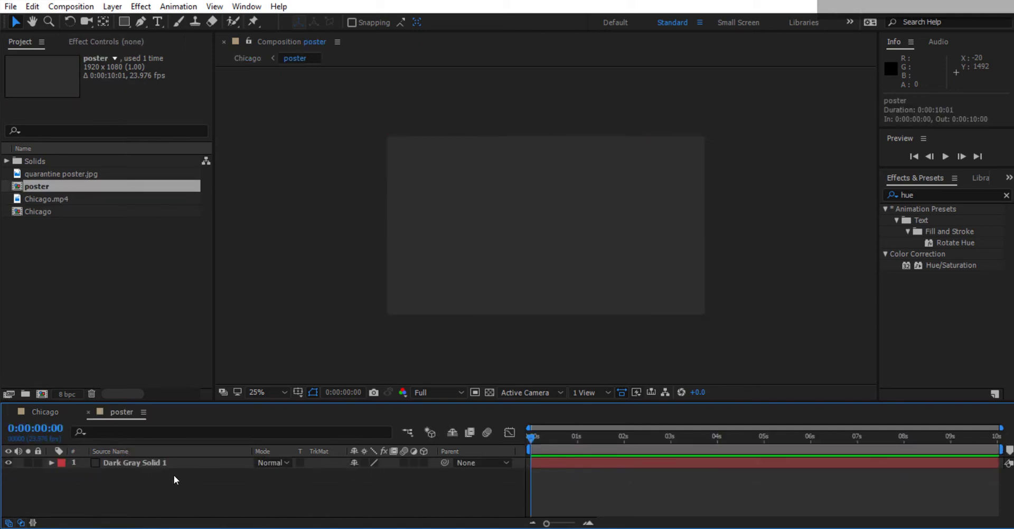
click(42, 172)
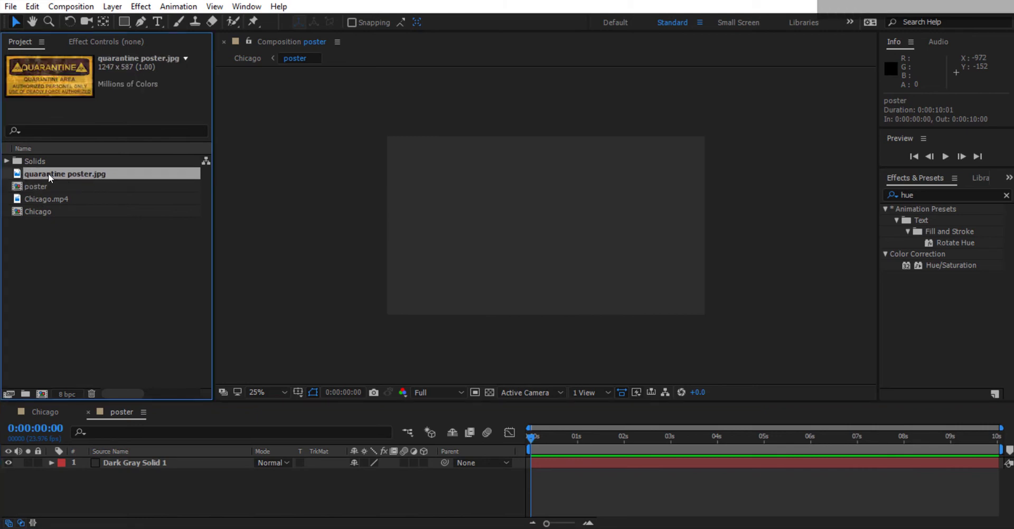
drag(48, 174, 175, 464)
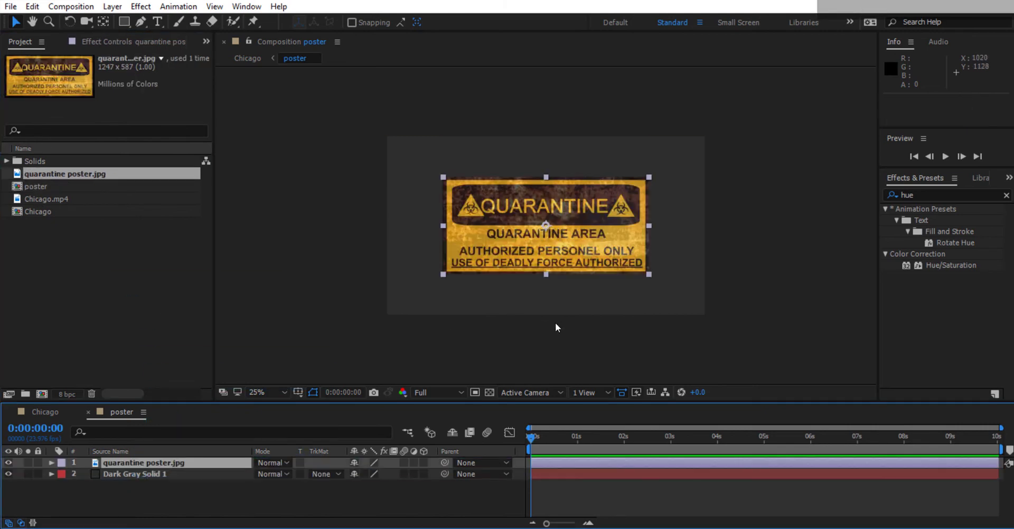
click(112, 6)
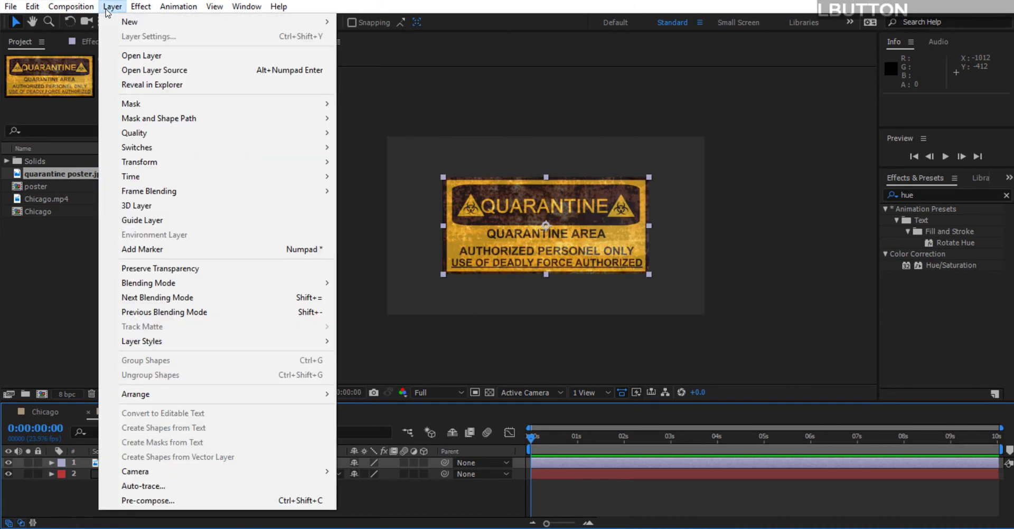
mouse_move(211, 162)
click(470, 346)
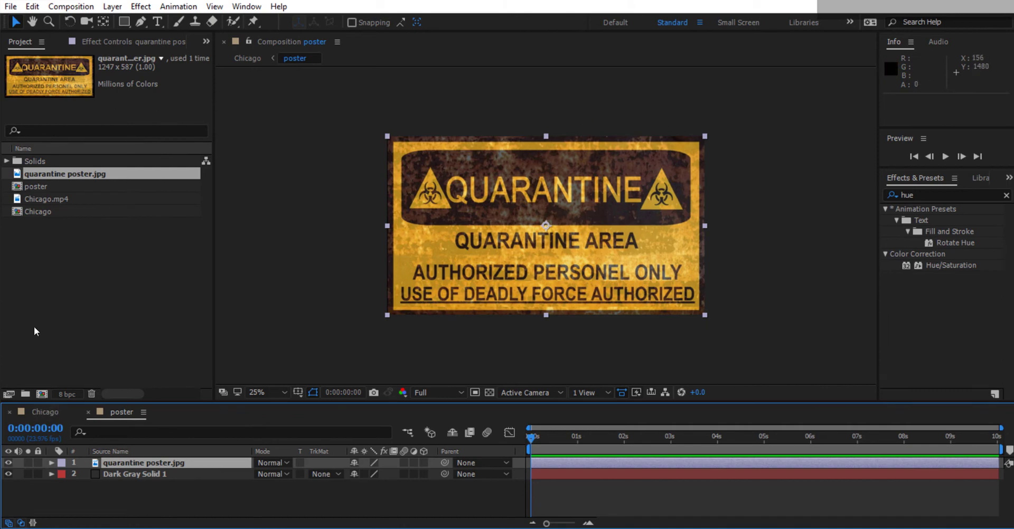
Step: In the Chicago comp, toggle the poster layer's visibility, scrub the footage, and select the poster layer
click(45, 412)
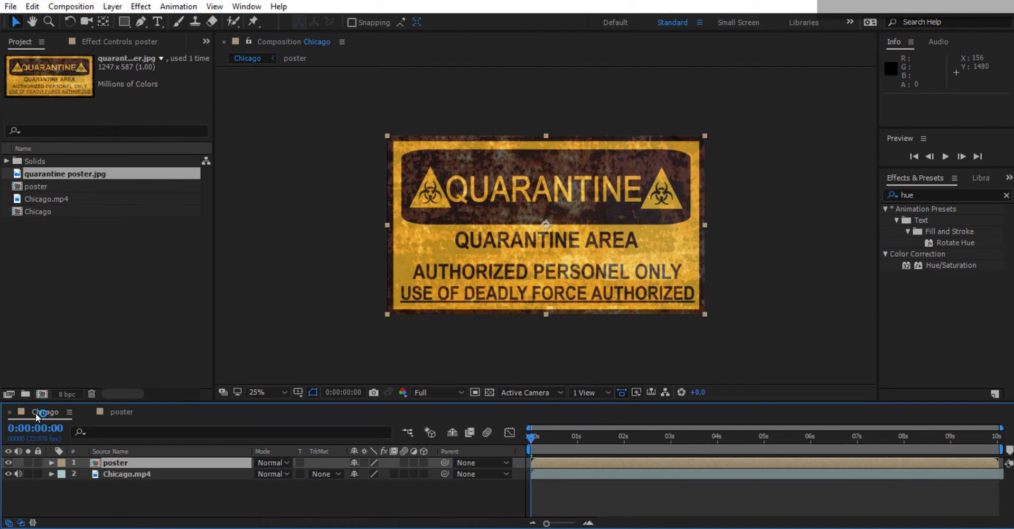
click(8, 463)
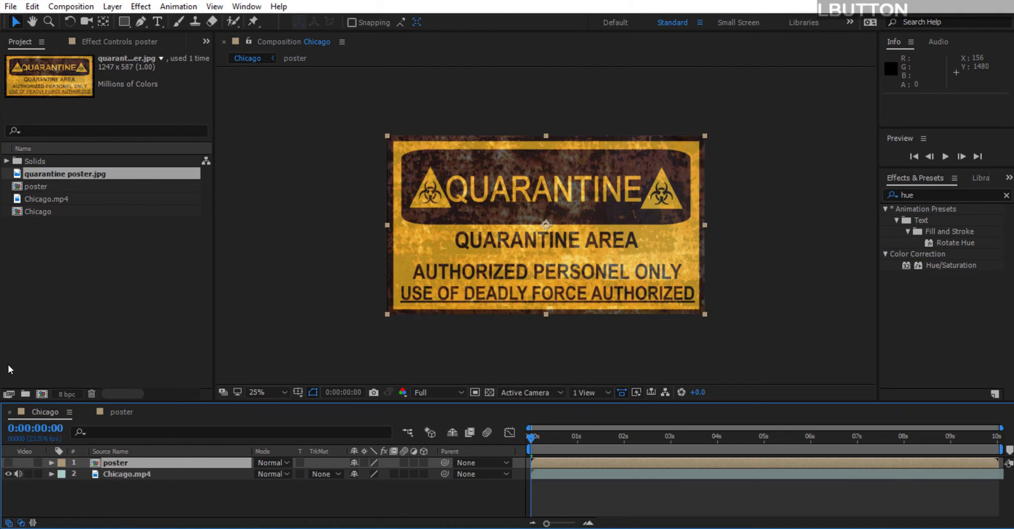
click(8, 462)
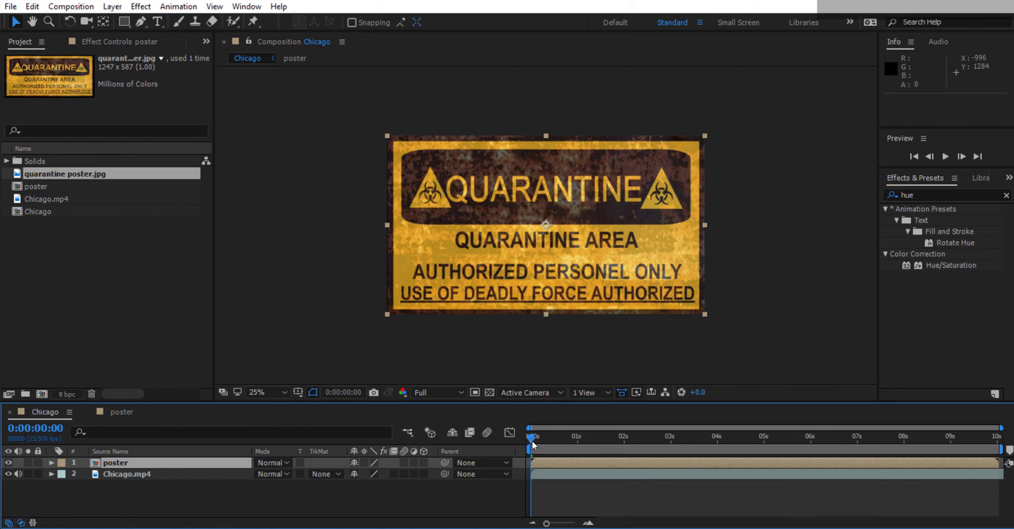
mouse_move(531, 440)
mouse_down()
mouse_move(547, 438)
mouse_move(512, 440)
mouse_up()
click(75, 465)
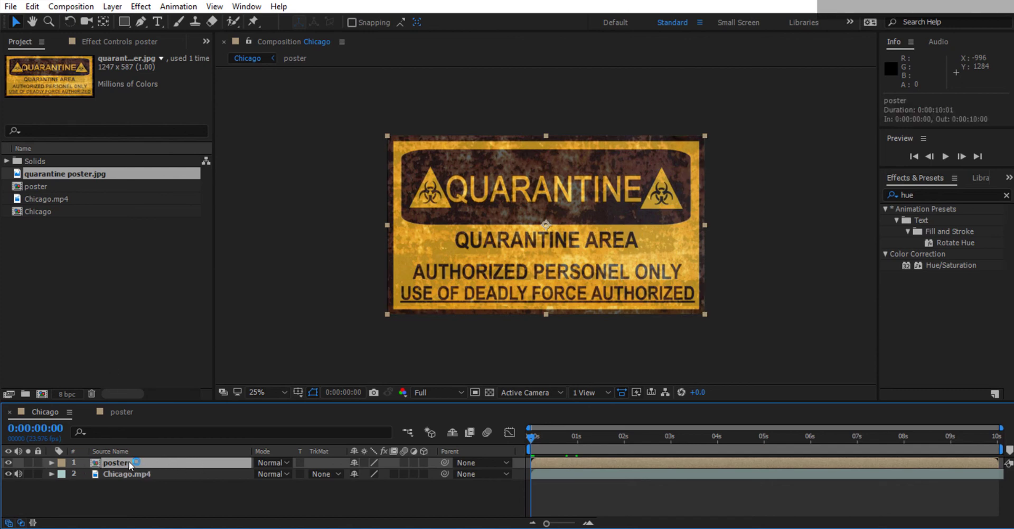
Step: Paste the Mocha corner-pin keyframes onto the poster layer and zoom the viewer to 50%
key(ctrl+v)
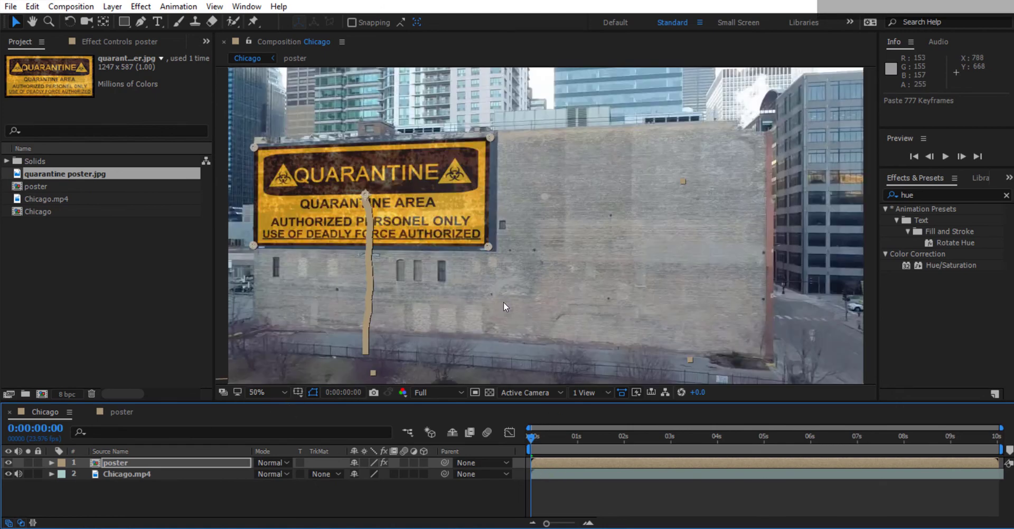
scroll(490, 268, up, 1)
click(536, 436)
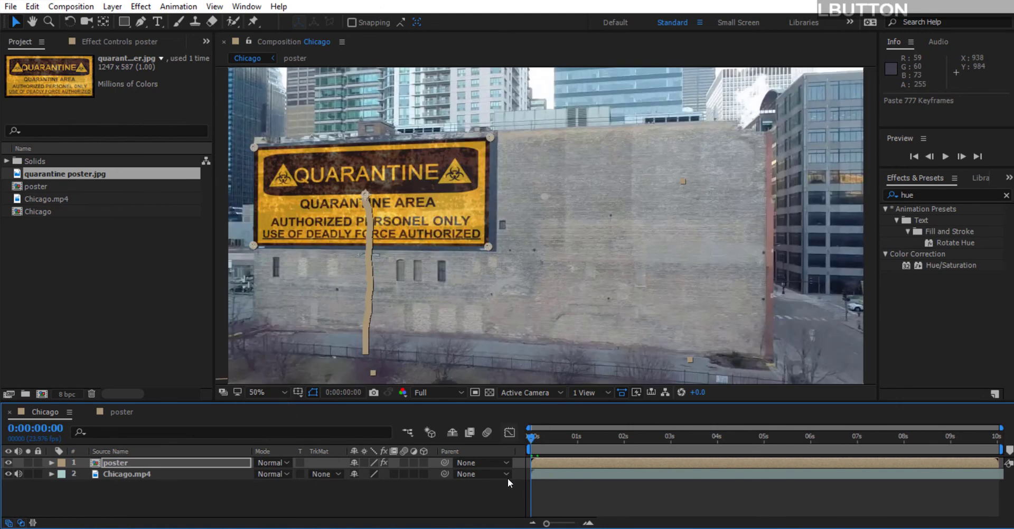
Step: Preview the shot, scrub to 0:00:04:00 to check the poster tracks the wall, then return to frame one
key(space)
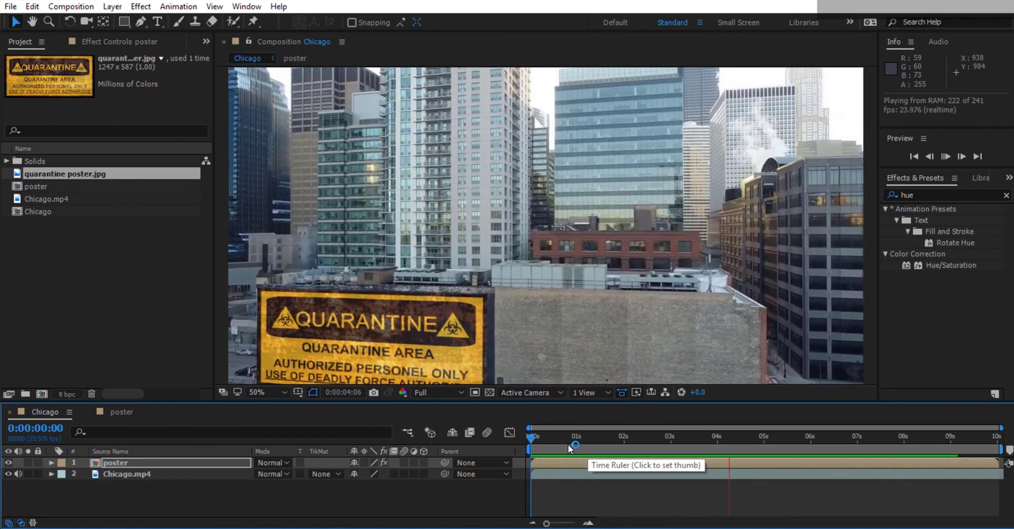
click(660, 436)
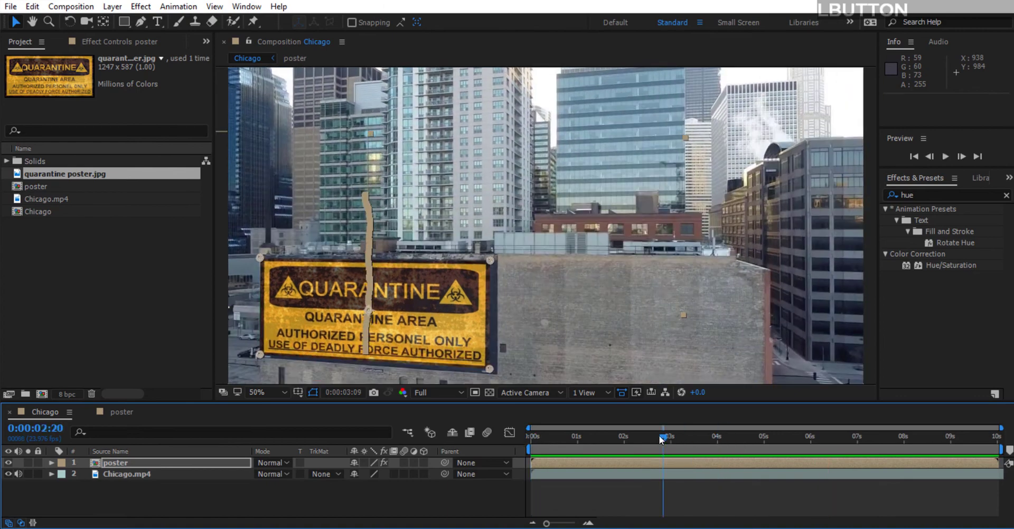
drag(660, 436, 717, 440)
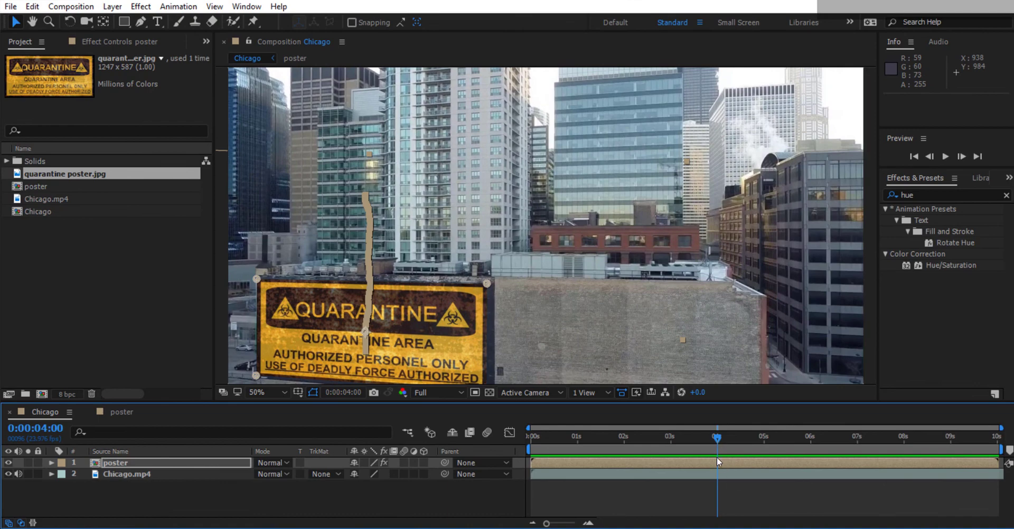
key(Home)
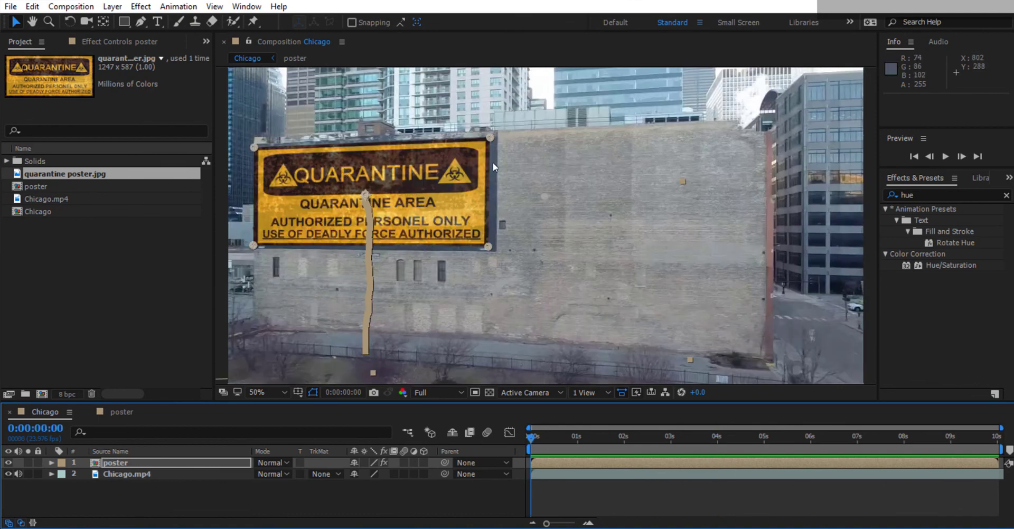